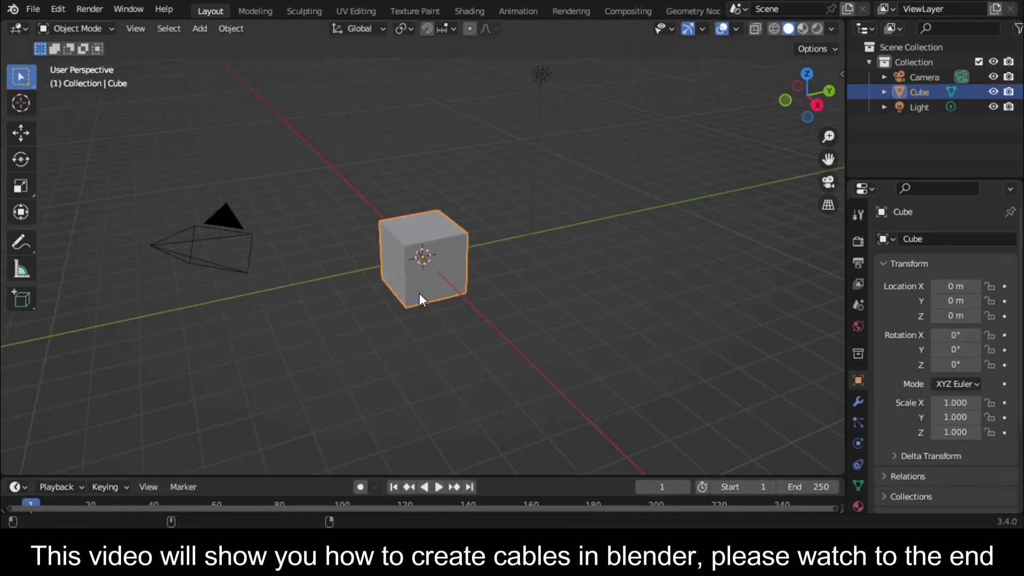
- In Right Orthographic view, move the default cube along Y to about -7.96 m
middle_drag(419, 293, 599, 297)
scroll(578, 334, up, 2)
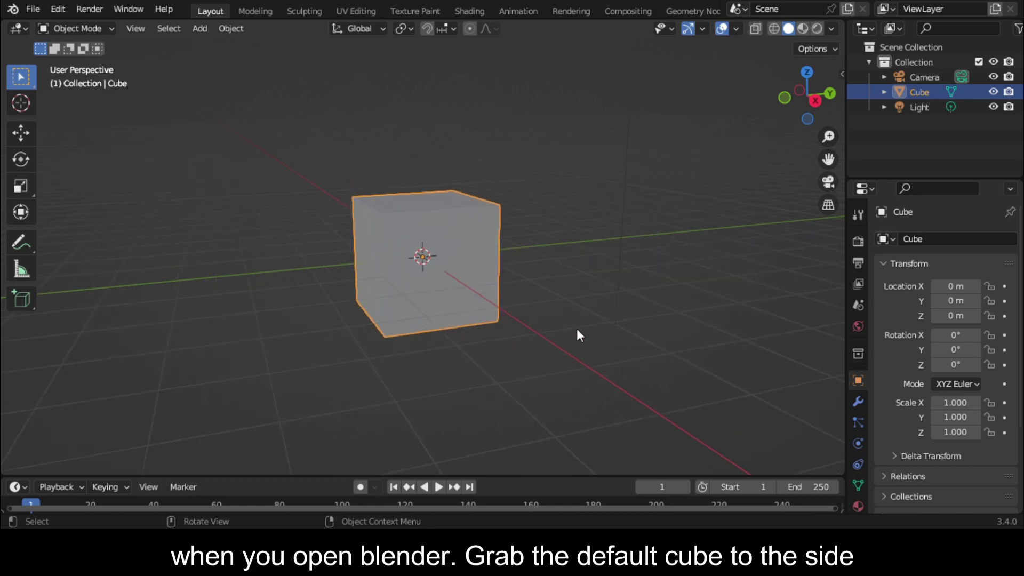
scroll(574, 332, down, 2)
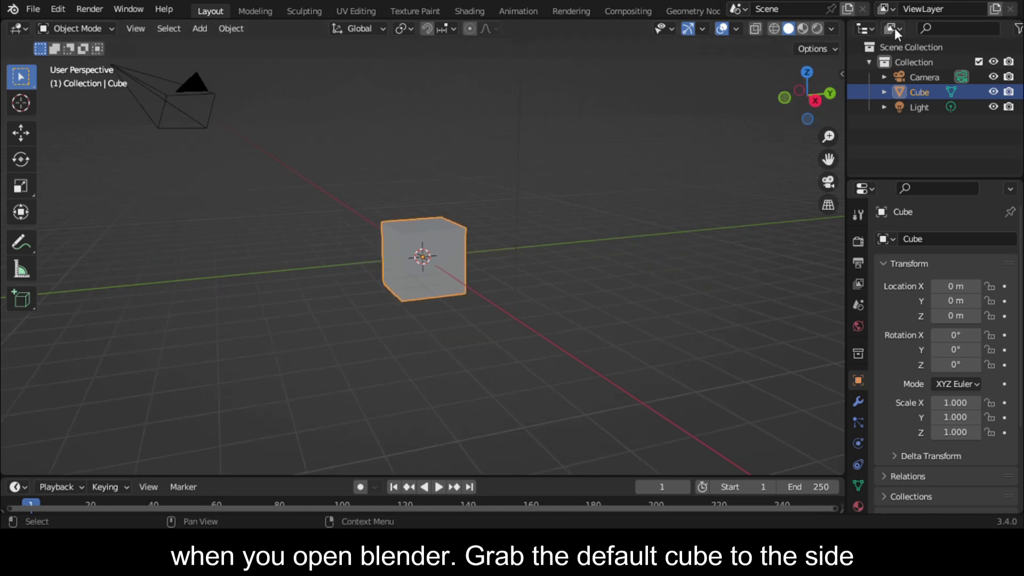
click(815, 103)
scroll(487, 285, up, 2)
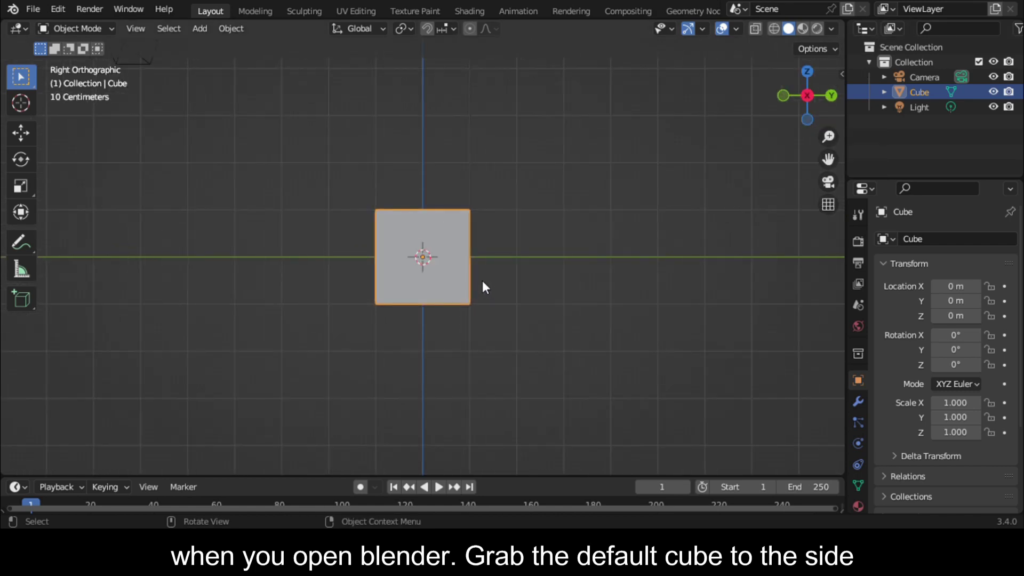
key(g)
key(x)
key(y)
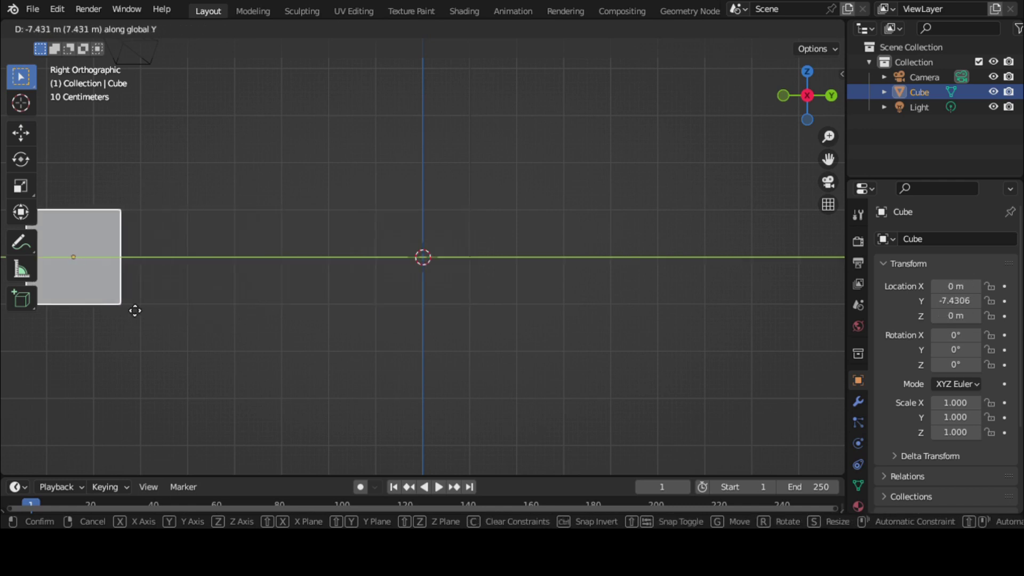
click(116, 311)
scroll(138, 301, down, 2)
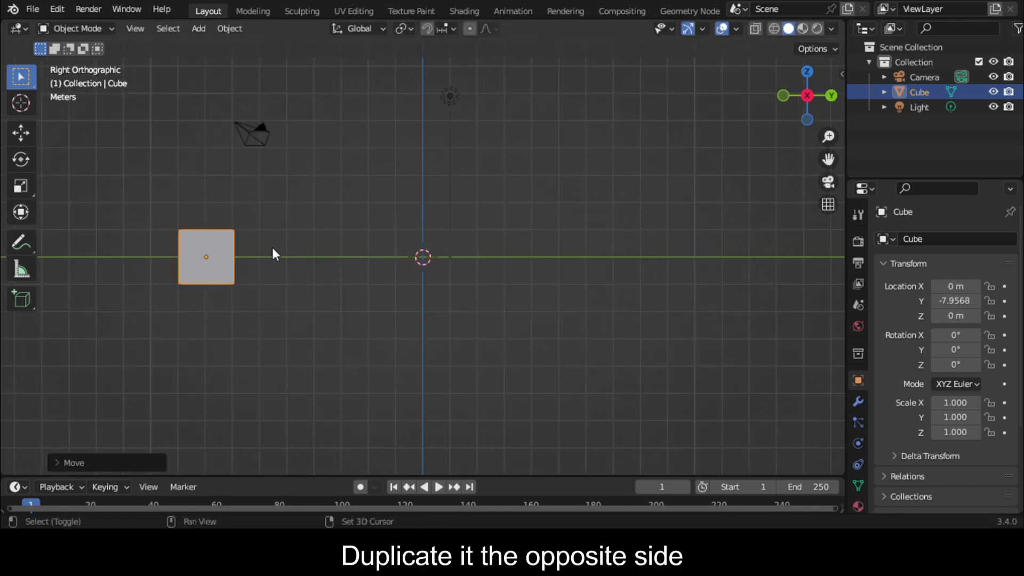
- Duplicate the cube and place the copy along Y on the opposite side, at about 7.12 m
key(shift+d)
key(y)
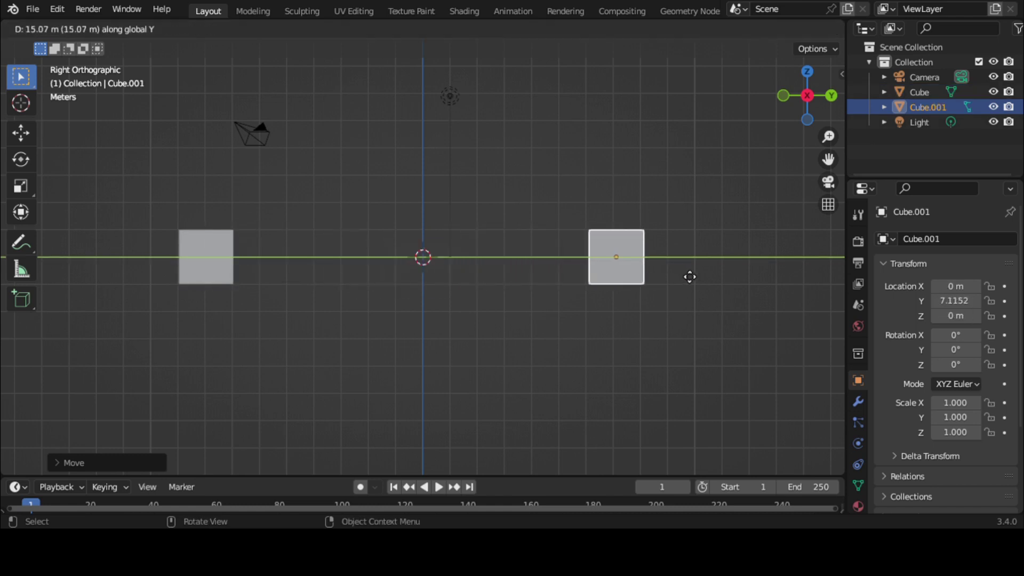
click(690, 277)
middle_drag(690, 277, 640, 250)
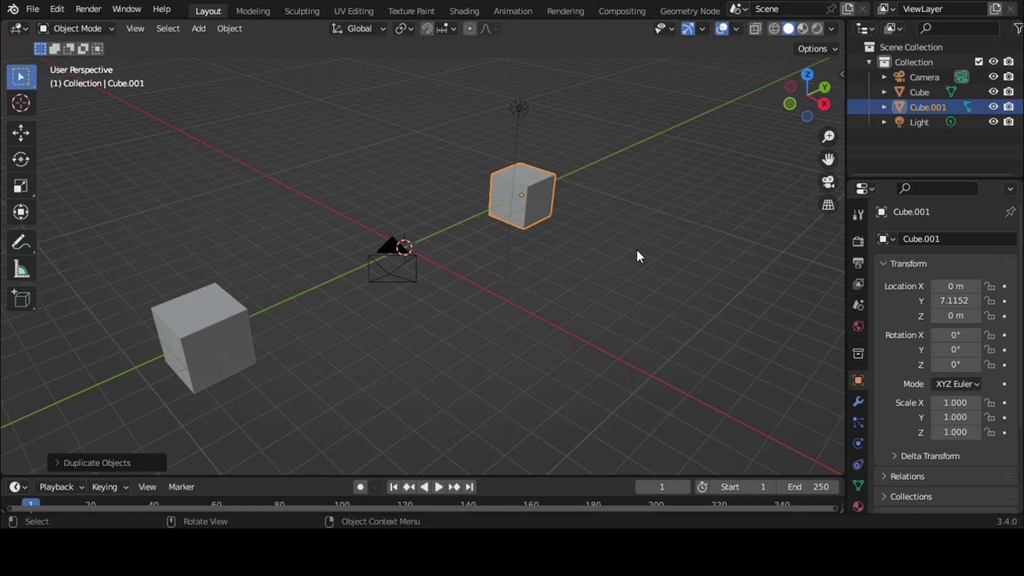
- Add a new cube at the scene centre and enter Edit Mode on it
key(shift+a)
mouse_move(405, 222)
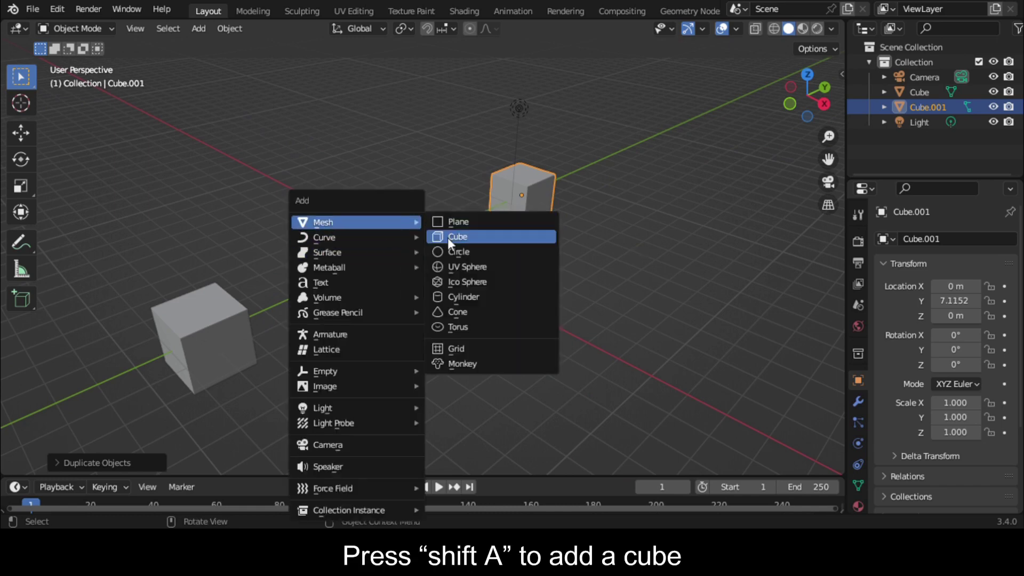
click(449, 236)
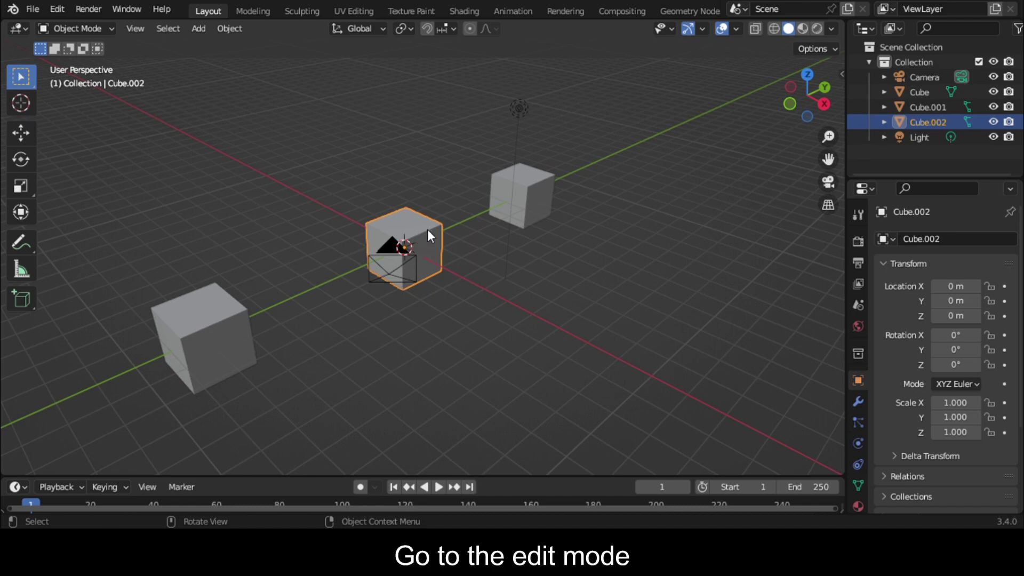
key(Tab)
- Merge all of the centre cube's vertices At Center, then view the scene from the right side
drag(807, 94, 800, 99)
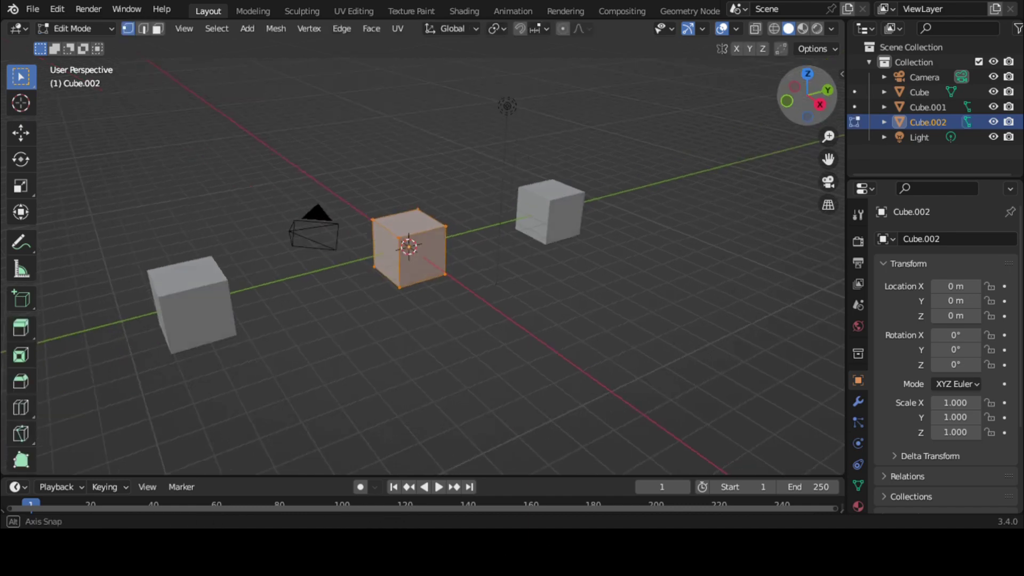
drag(828, 137, 864, 178)
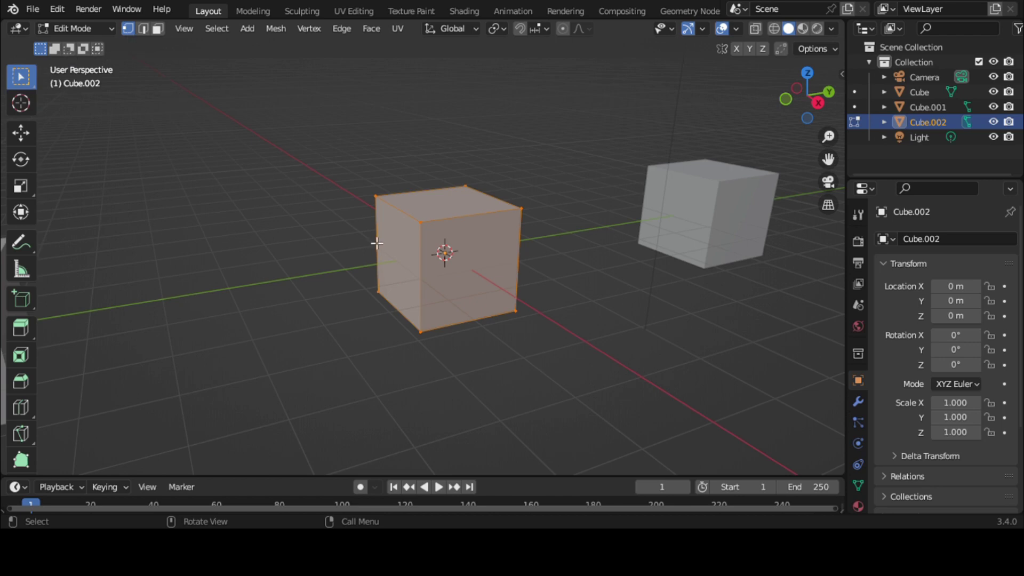
right_click(475, 258)
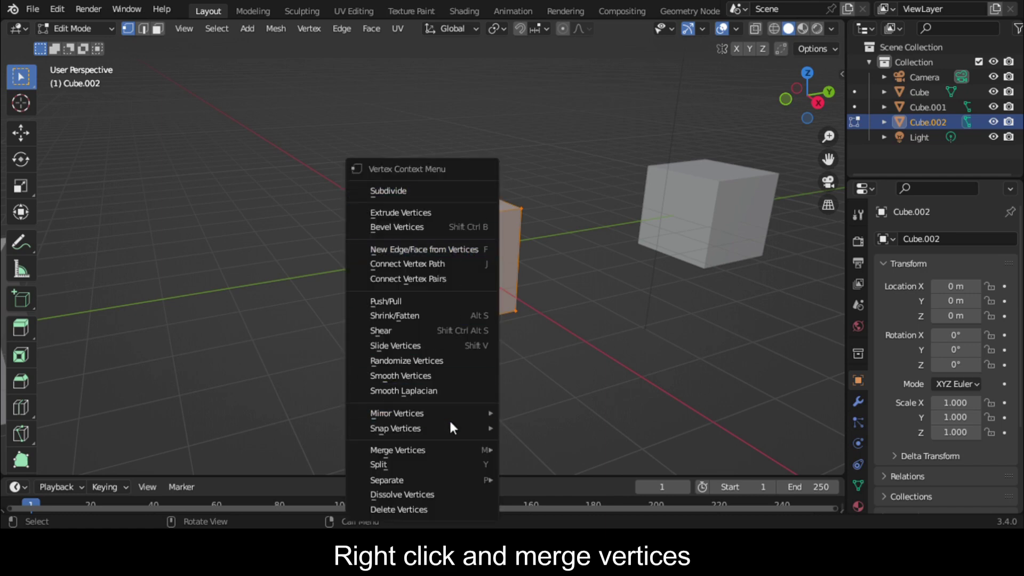
mouse_move(448, 449)
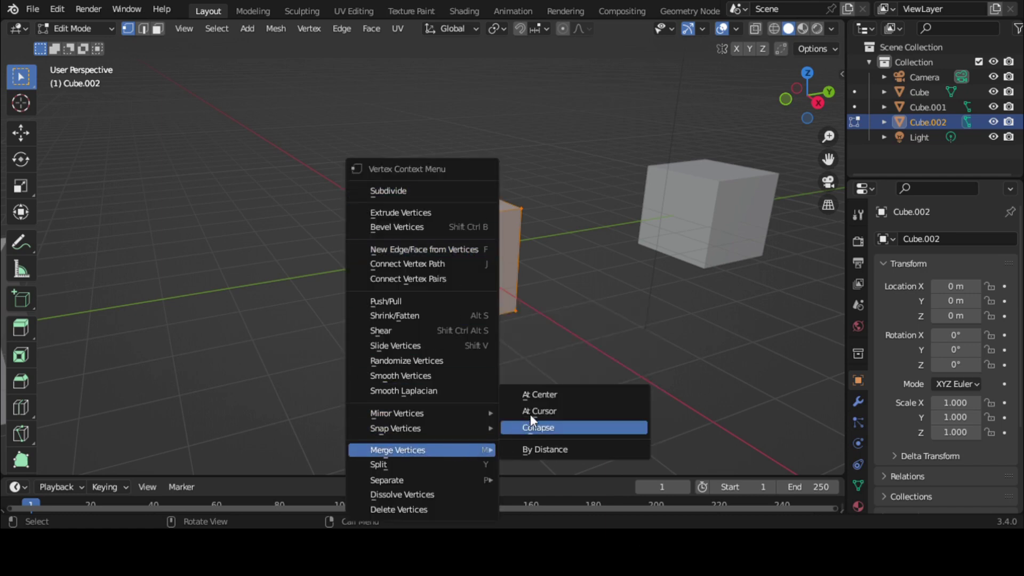
click(536, 394)
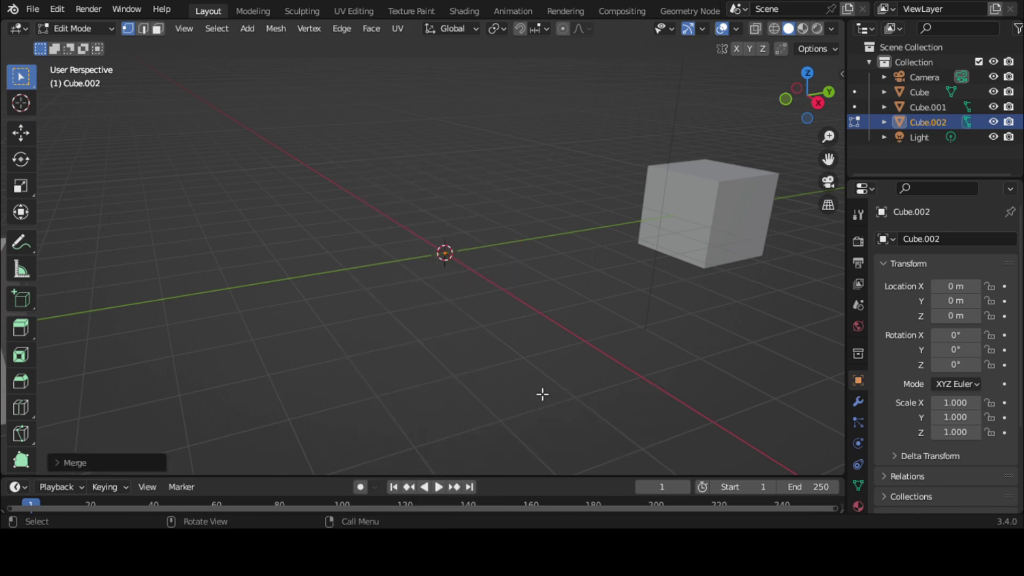
middle_drag(514, 346, 757, 45)
click(820, 103)
scroll(404, 309, up, 2)
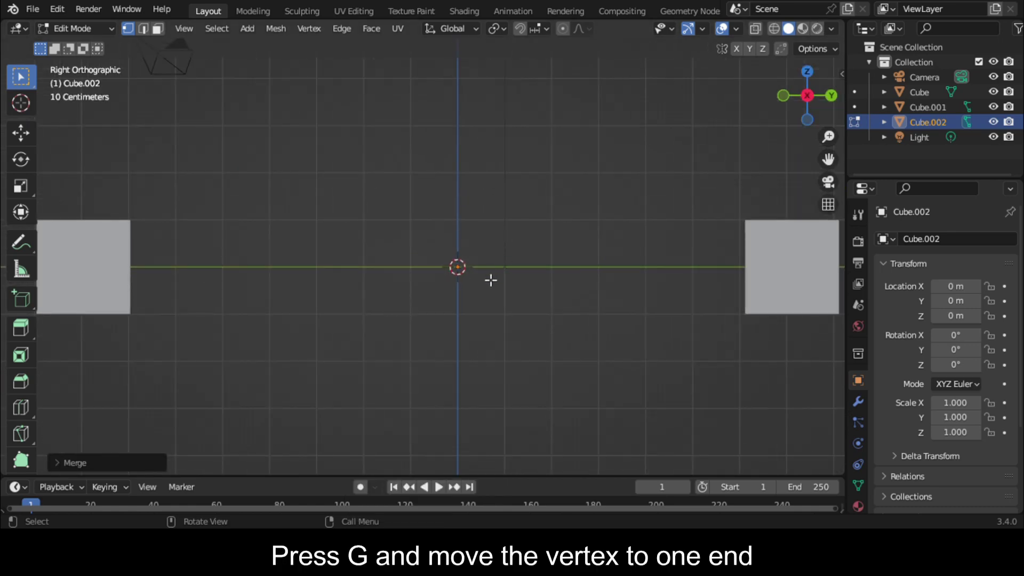
- Slide the merged vertex along Y to the left cube's edge
key(g)
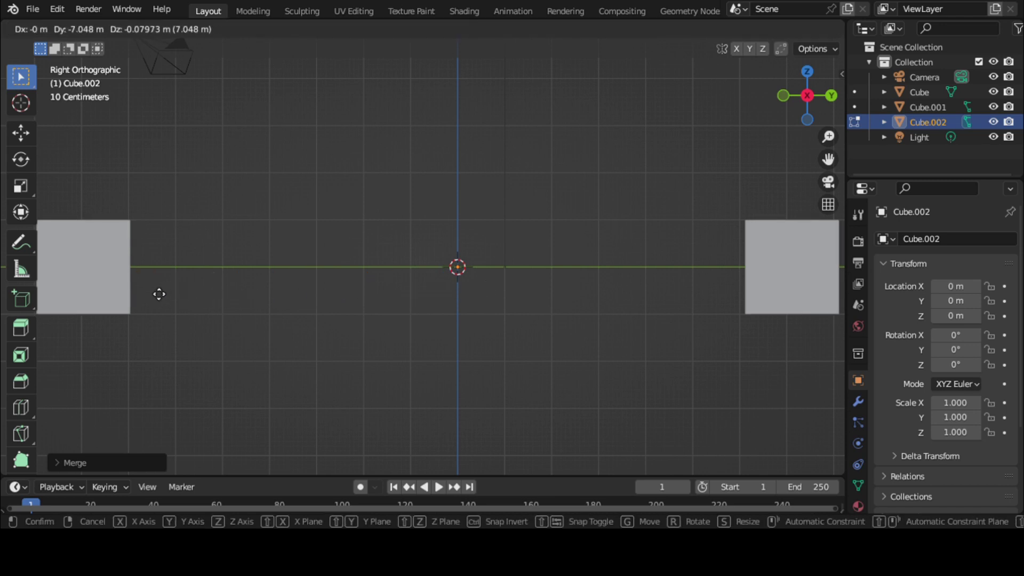
key(y)
click(166, 294)
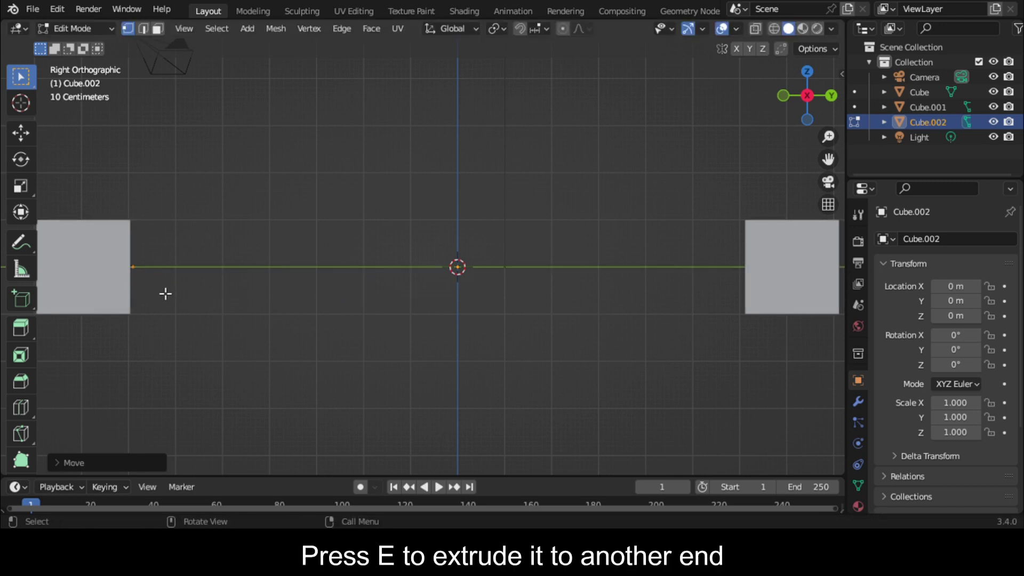
- Extrude an edge along Y to the right cube, and loop-cut it to add a middle vertex
key(e)
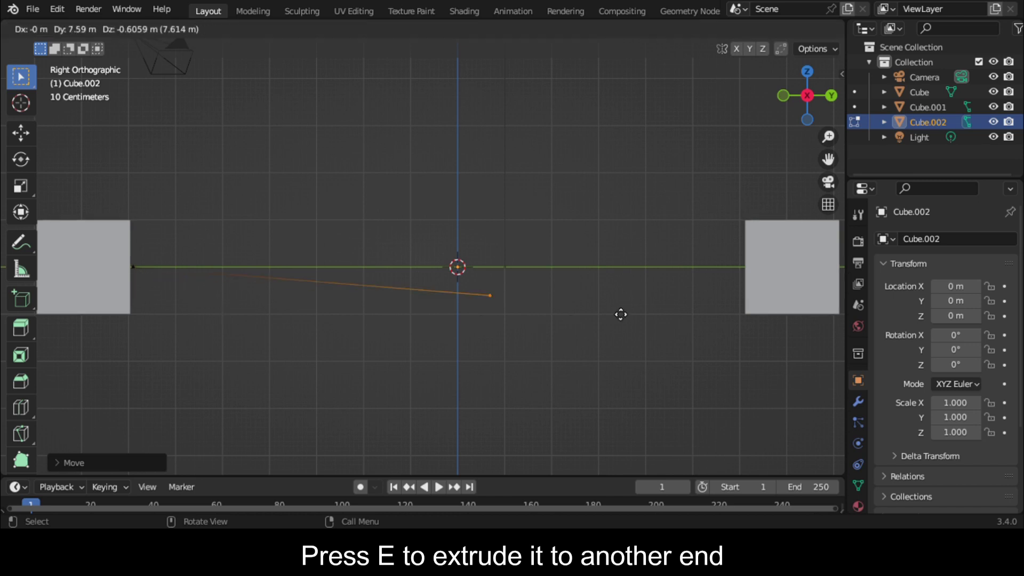
key(y)
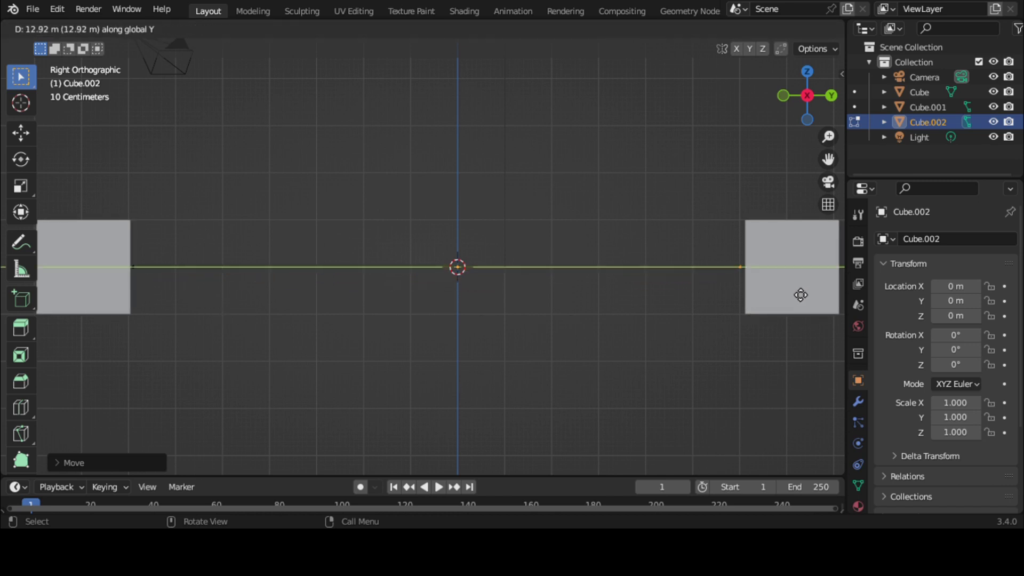
click(796, 294)
key(ctrl+r)
click(464, 286)
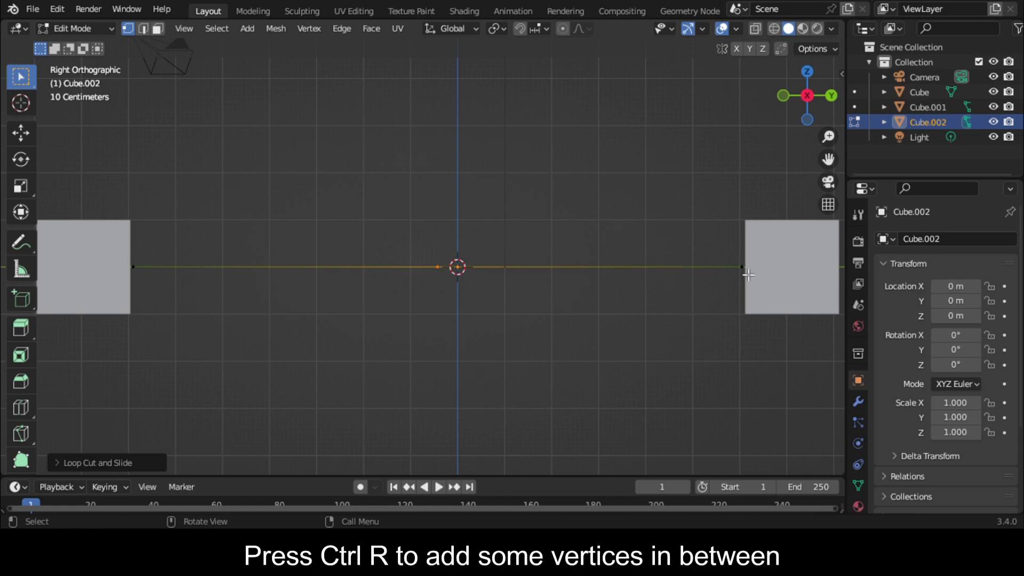
- Lower the middle vertex along Z so the cable sags into a V
key(g)
key(z)
click(489, 339)
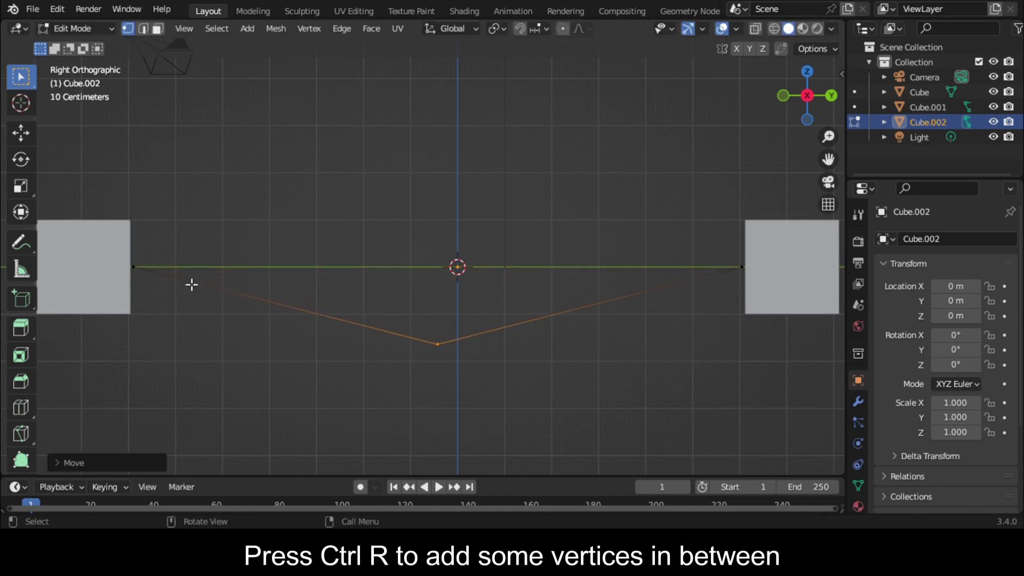
- Add evenly spaced loop cuts to both the right and left halves of the cable
key(ctrl+r)
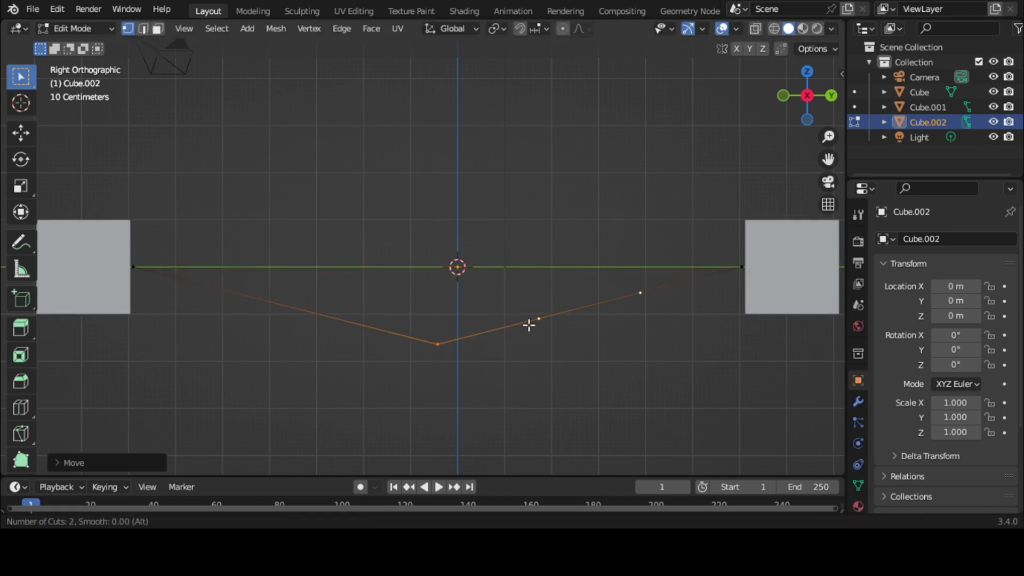
scroll(528, 320, up, 4)
click(528, 320)
right_click(528, 320)
key(ctrl+r)
scroll(259, 320, up, 1)
click(258, 321)
right_click(258, 320)
right_click(258, 318)
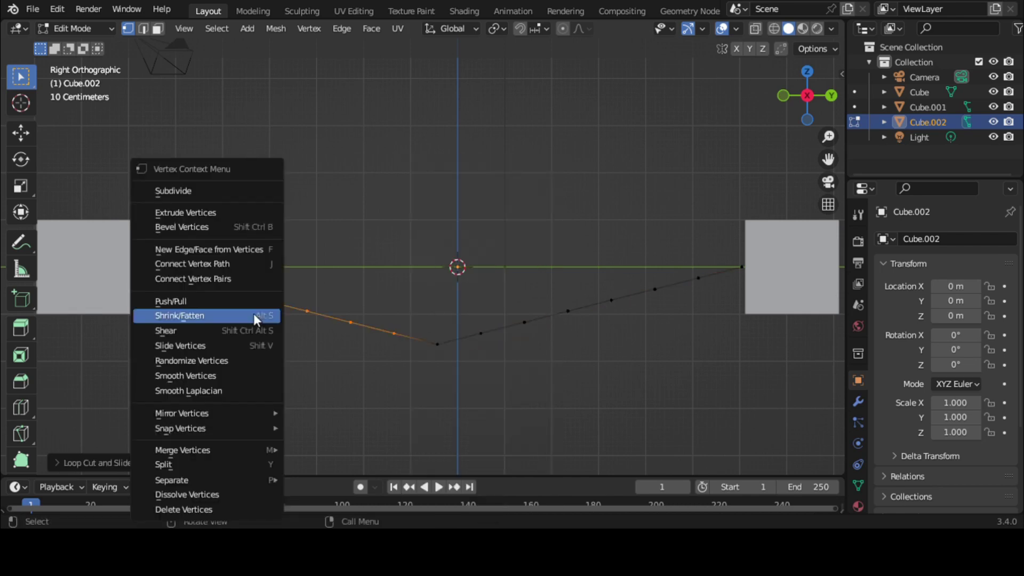
- Select the end vertices on both sides and scale them to zero on Z, flattening them
drag(115, 248, 185, 295)
shift+drag(691, 304, 744, 247)
key(s)
key(z)
key(0)
key(Return)
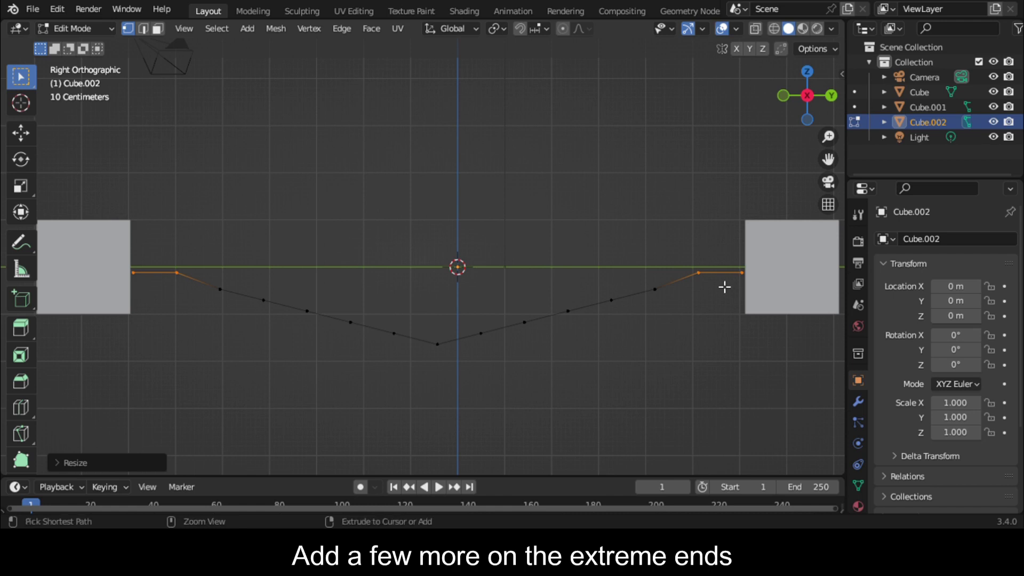
- Add two evenly spaced loop cuts near each end, then select the left-end vertices
key(ctrl+r)
scroll(729, 283, up, 1)
click(728, 283)
right_click(728, 283)
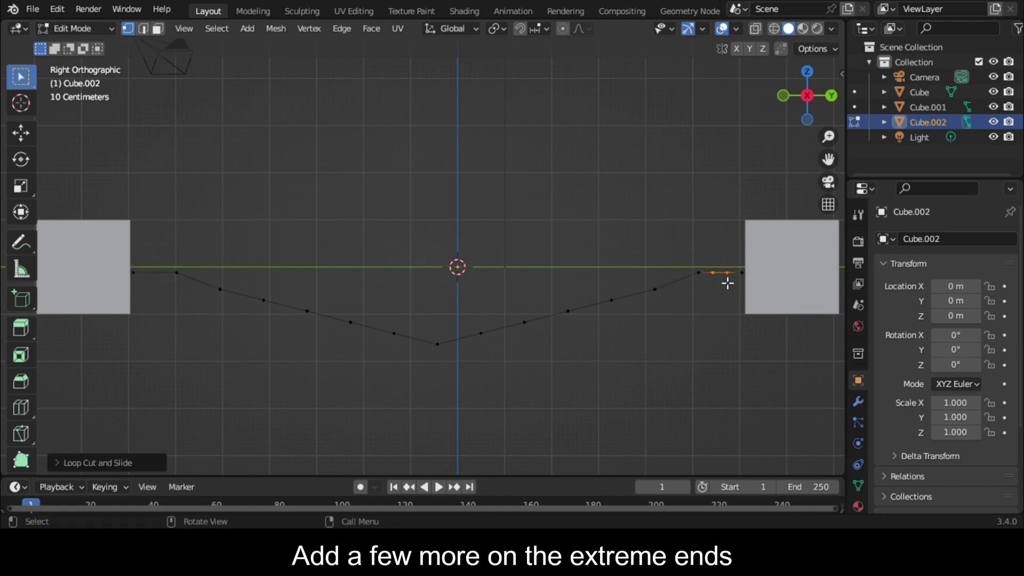
key(ctrl+r)
click(165, 288)
right_click(165, 287)
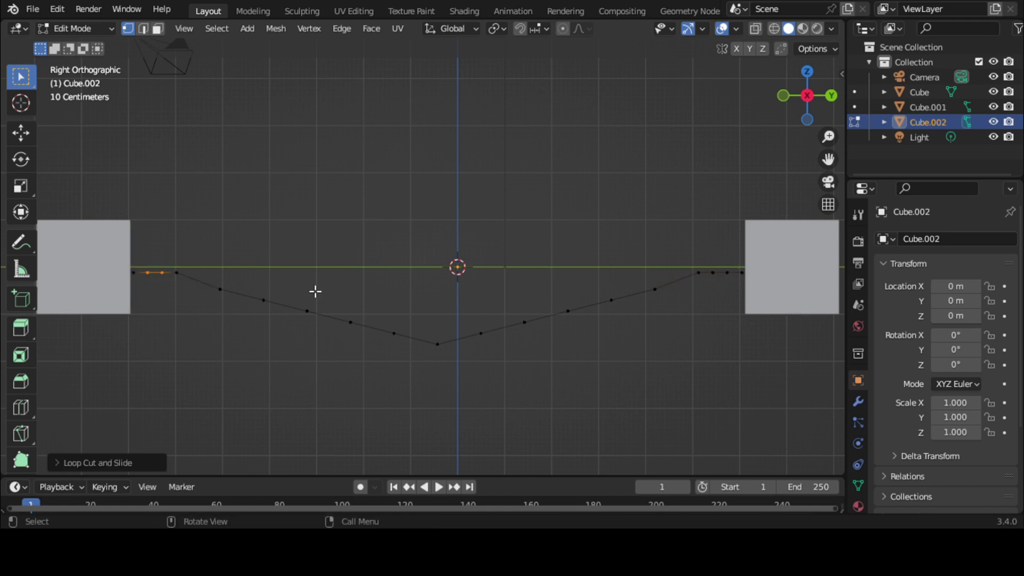
drag(87, 249, 173, 322)
- Add the right-end vertices and assign both ends to a new vertex group named Group
shift+drag(705, 254, 760, 297)
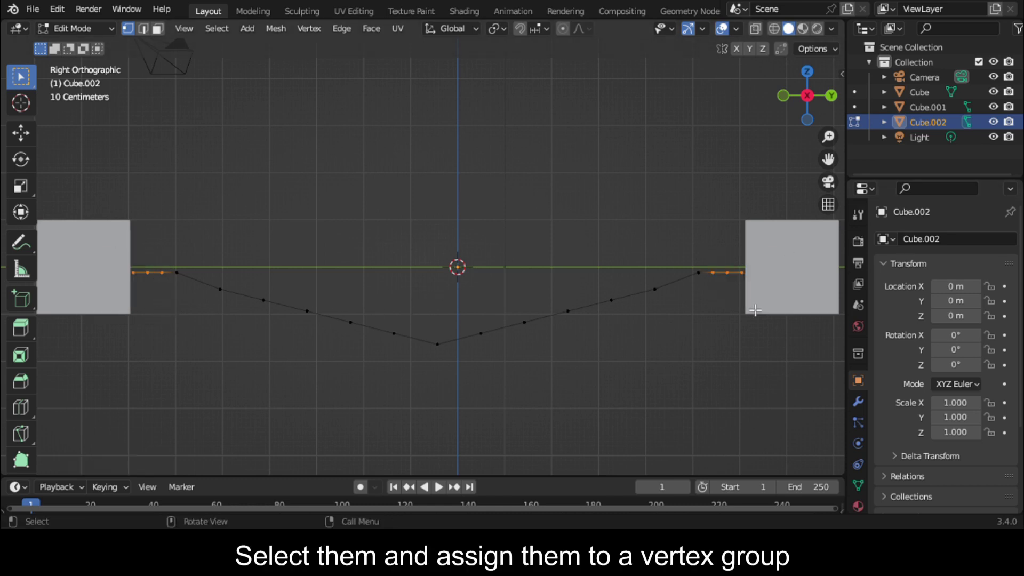
click(859, 401)
click(859, 475)
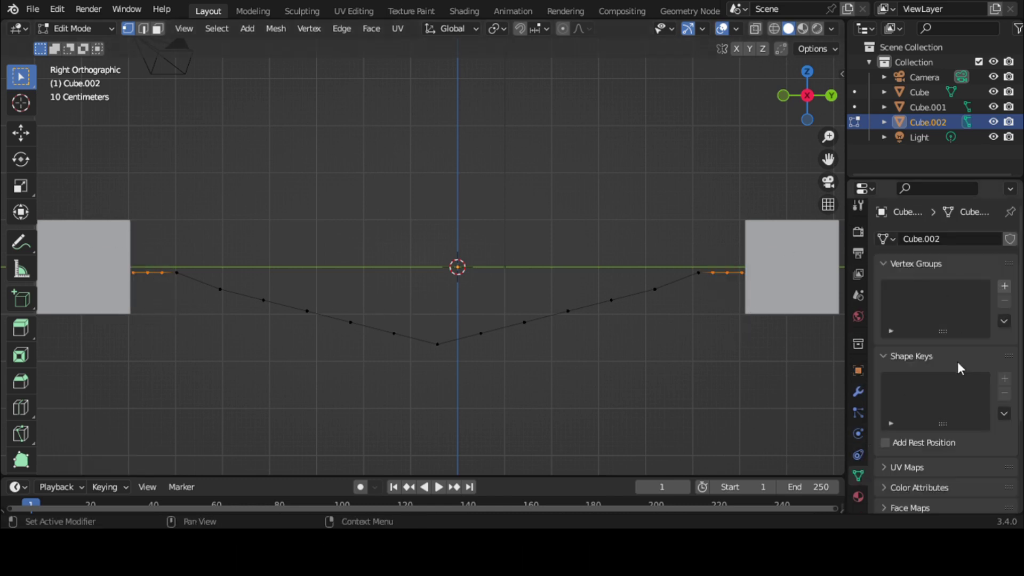
scroll(959, 362, down, 4)
scroll(909, 376, up, 2)
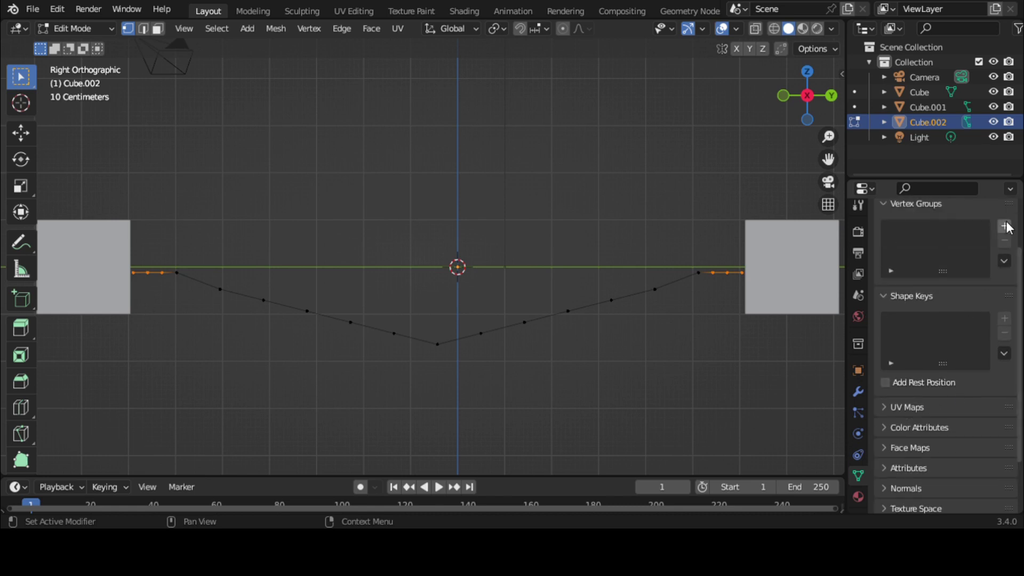
click(1005, 226)
click(897, 320)
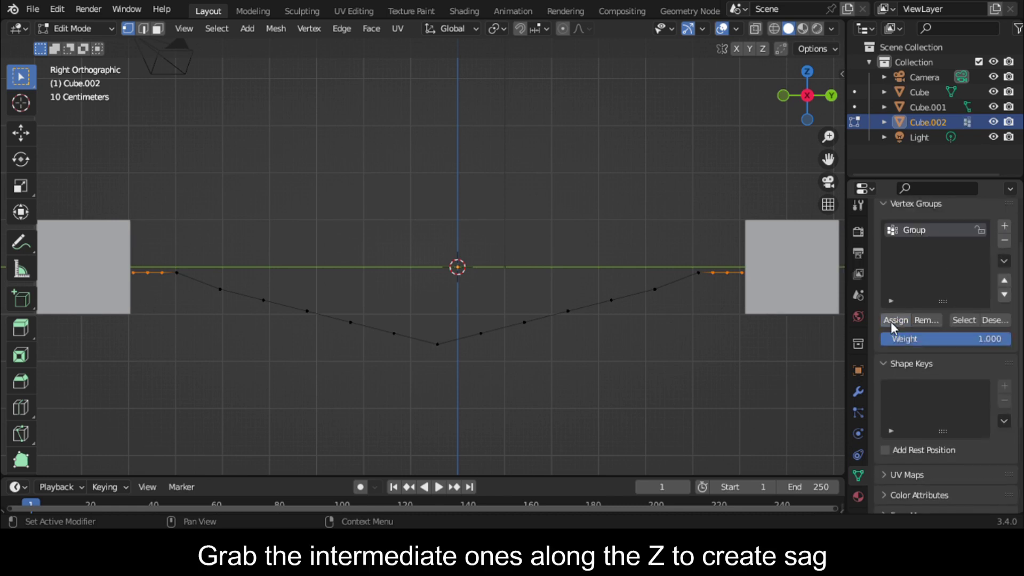
- Select the inner cable vertices and move them vertically along Z
drag(213, 283, 663, 394)
key(g)
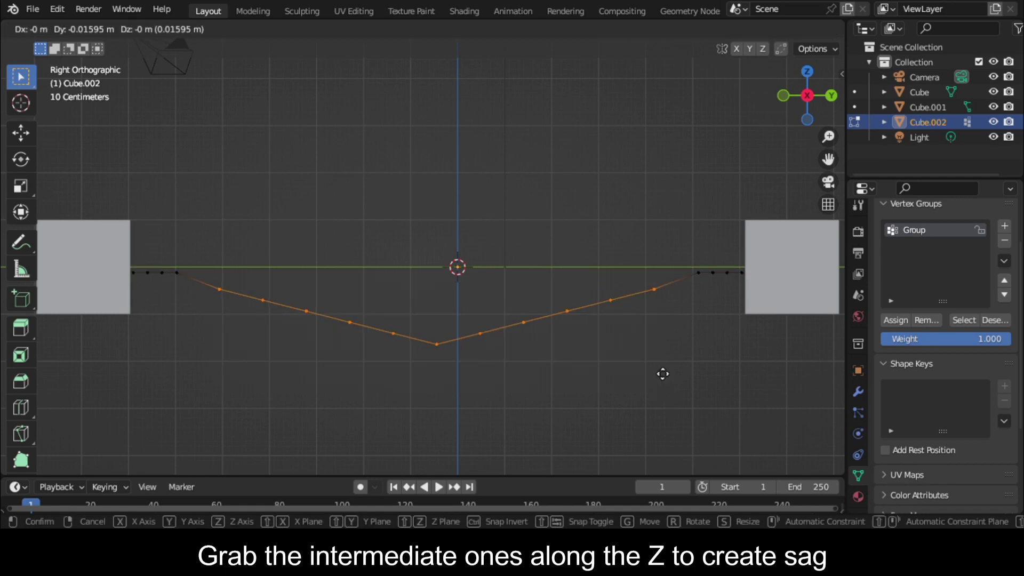
key(z)
click(663, 367)
drag(254, 293, 614, 372)
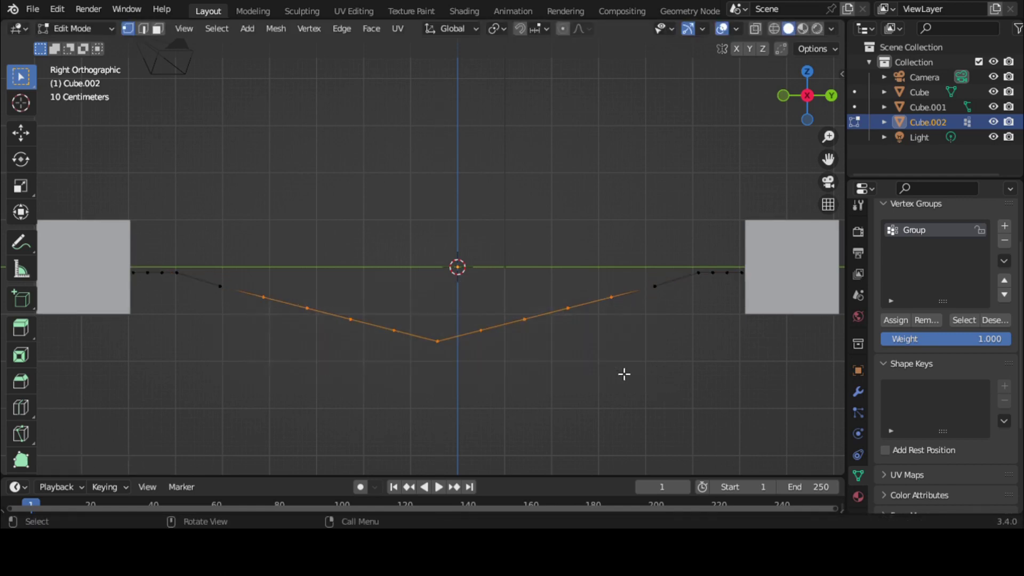
key(g)
key(z)
click(622, 374)
- Return to Object Mode and save the file as eveeglas.blend
key(Tab)
scroll(500, 362, down, 2)
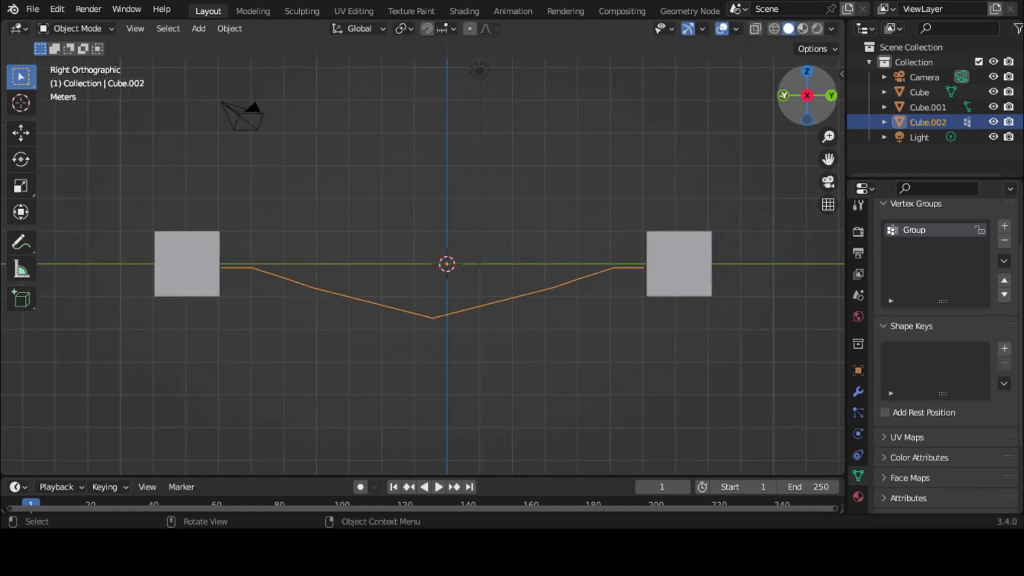
middle_drag(500, 361, 623, 229)
key(ctrl+s)
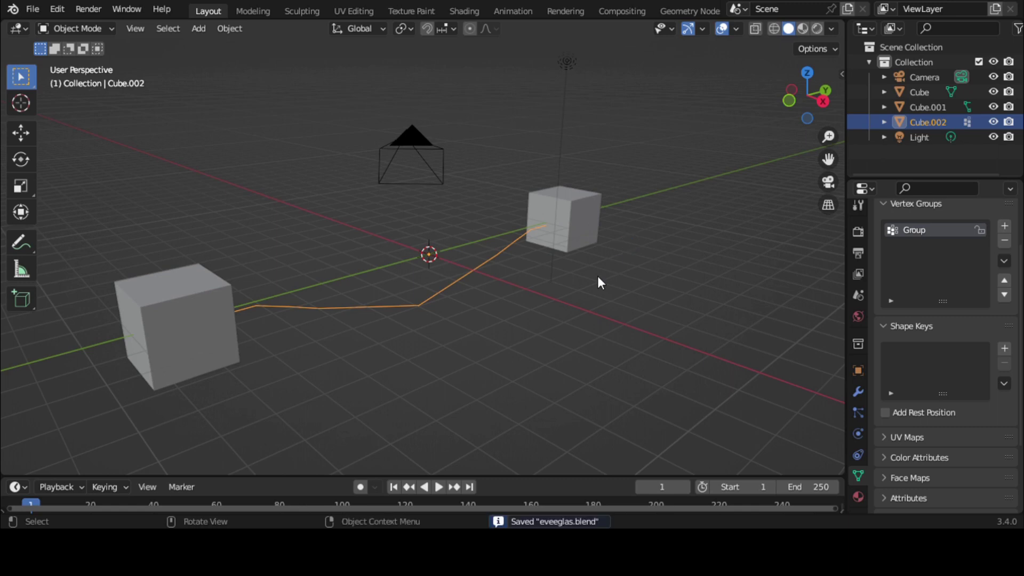
click(858, 430)
- Add Cloth physics to the cable and set its Shape Pin Group to Group
click(952, 271)
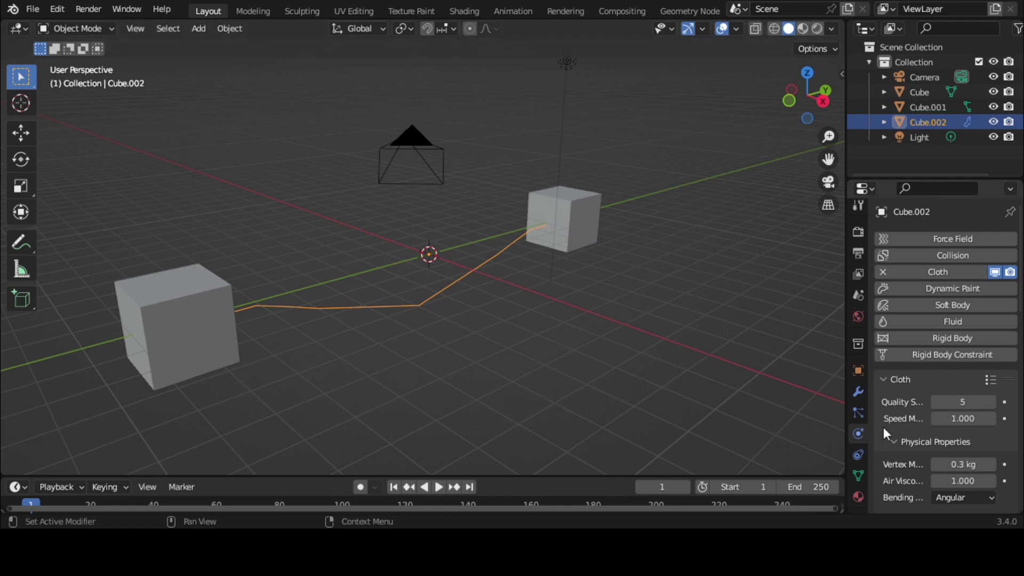
scroll(925, 427, down, 5)
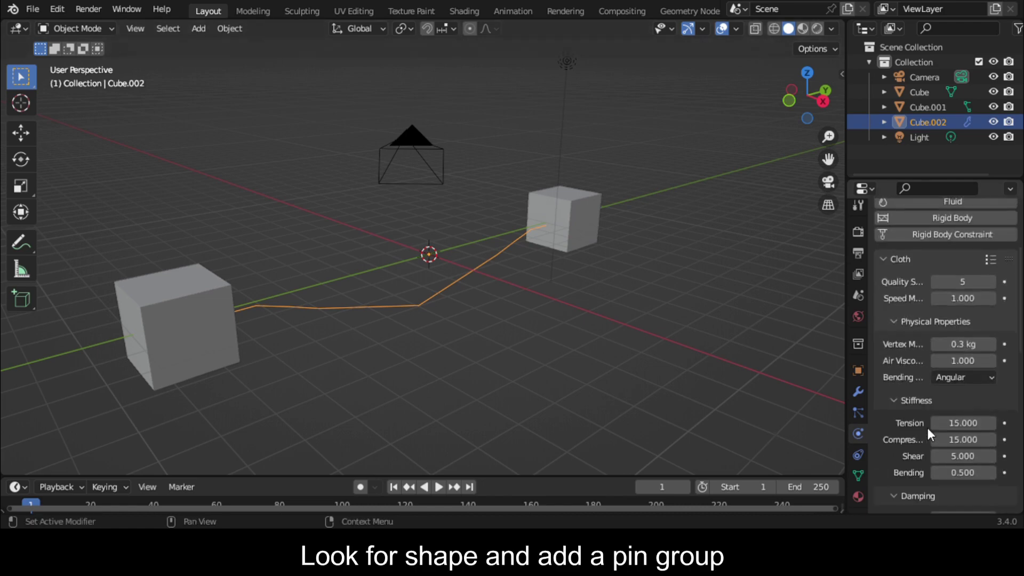
scroll(927, 428, down, 8)
scroll(970, 438, down, 10)
click(912, 448)
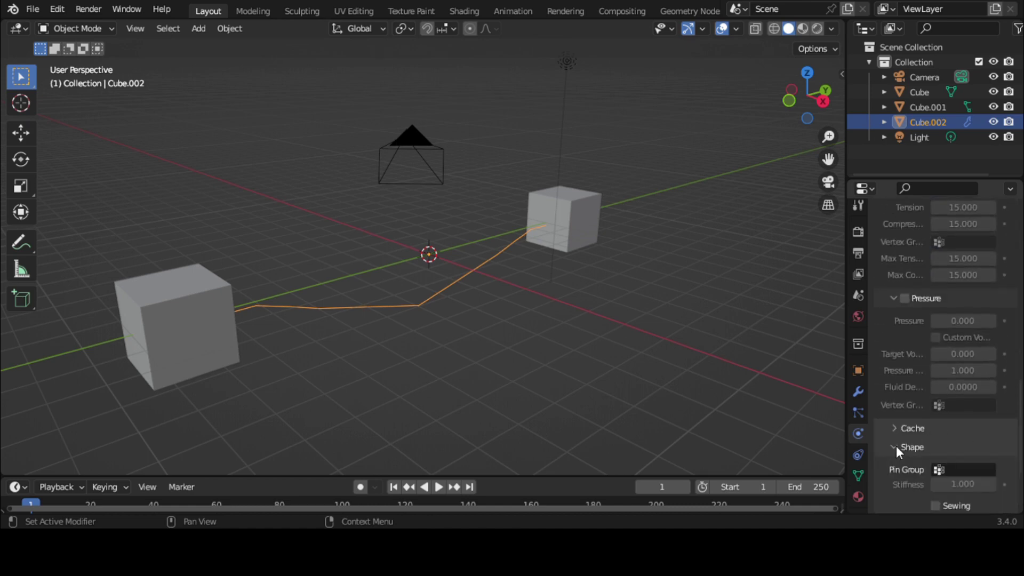
scroll(928, 449, down, 3)
click(963, 380)
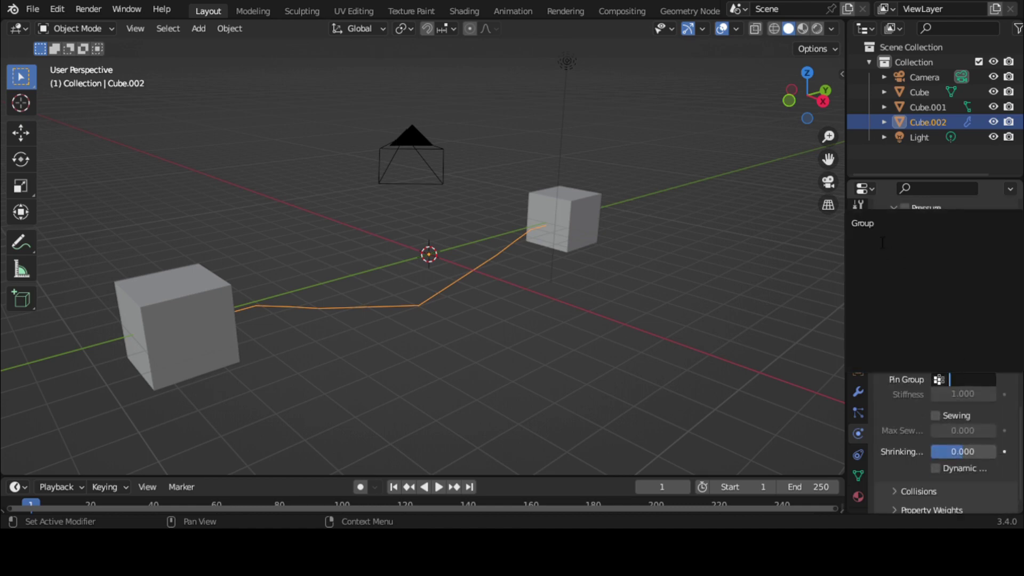
click(883, 222)
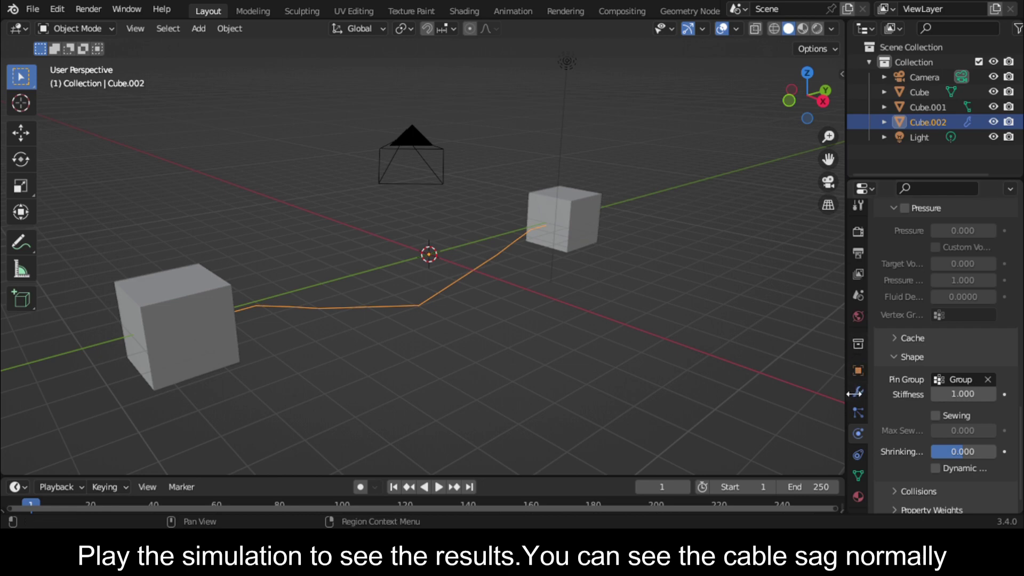
- Play the cloth simulation, stop it at frame 136, and save eveeglas.blend again
click(439, 487)
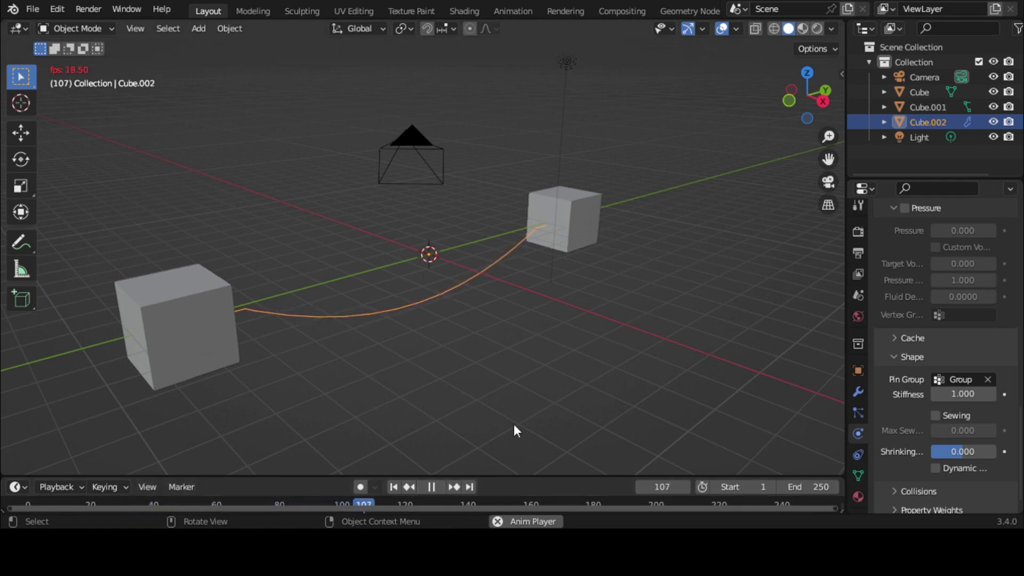
click(431, 487)
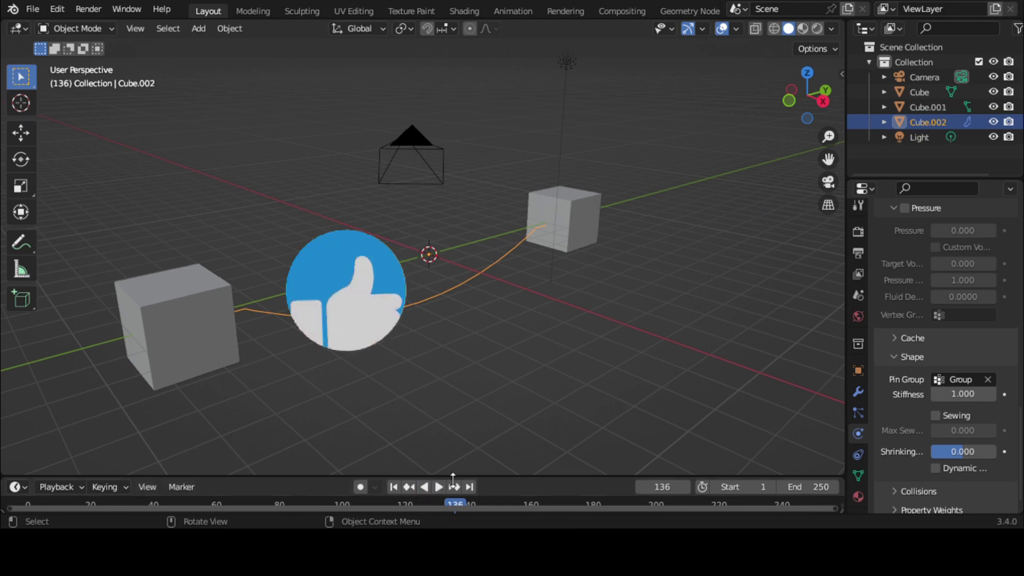
drag(813, 111, 612, 321)
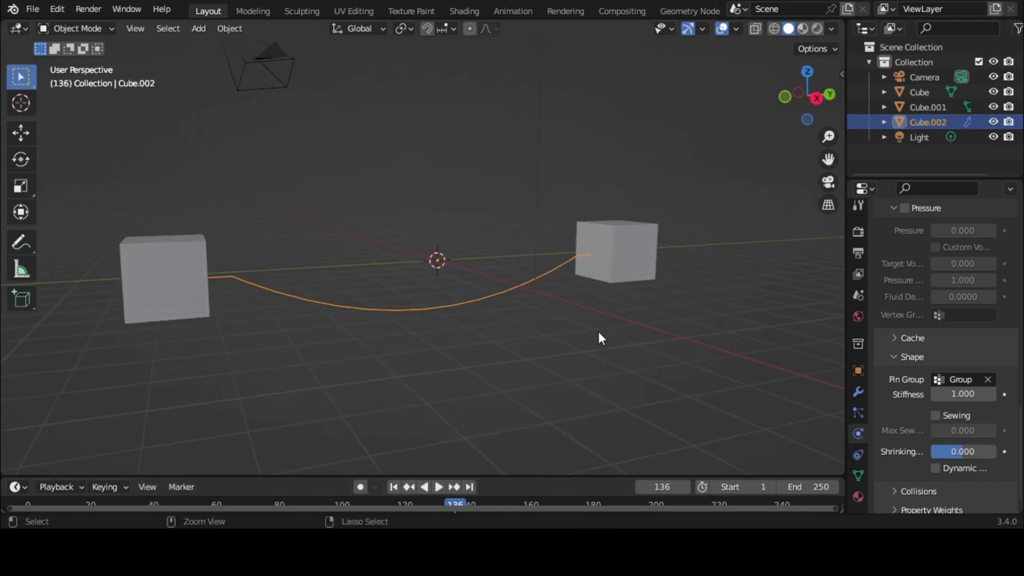
key(ctrl+s)
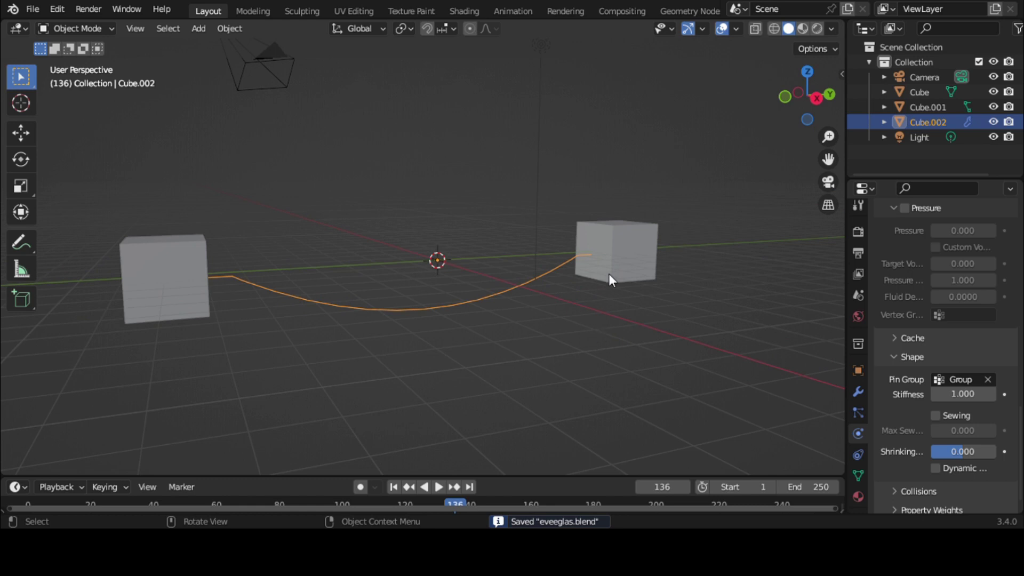
- Add a Skin modifier below Cloth in the cable's modifier stack
scroll(511, 240, up, 1)
click(859, 391)
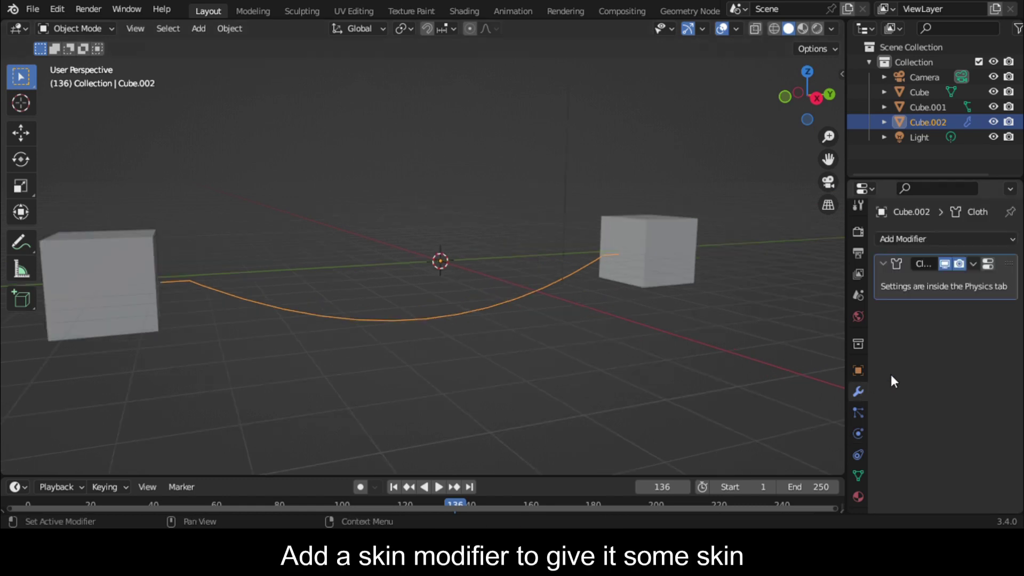
click(955, 241)
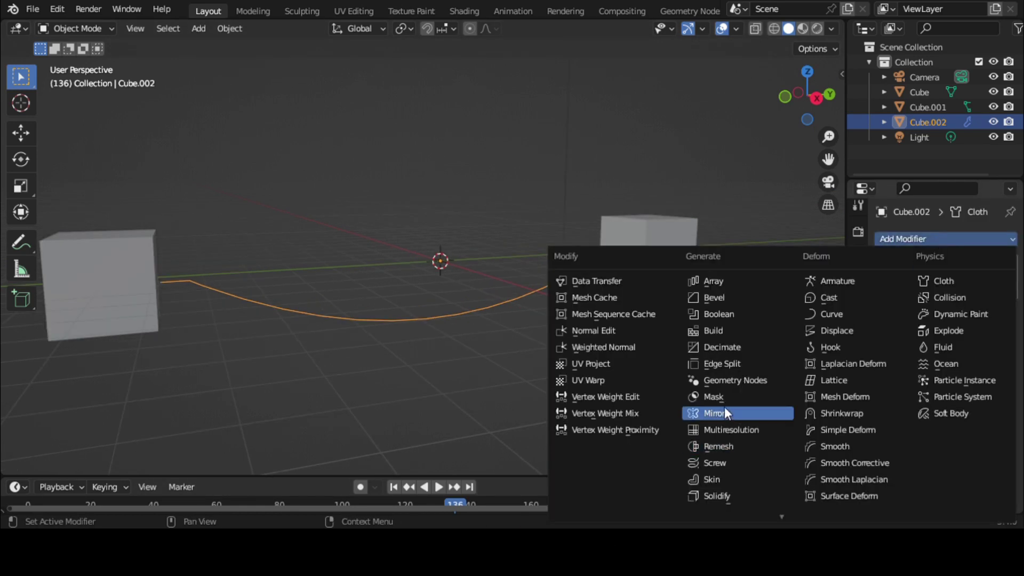
click(717, 479)
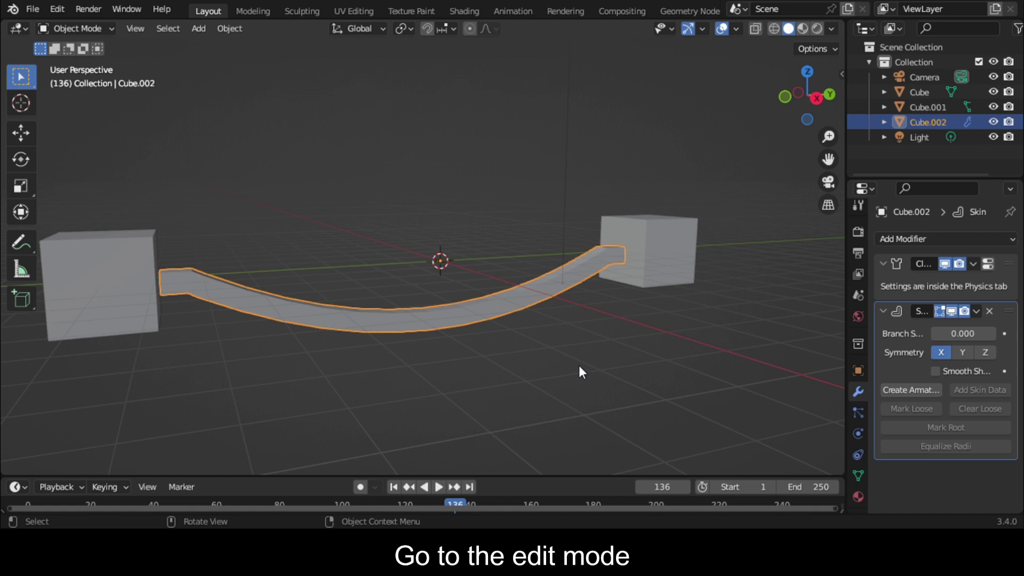
- In Edit Mode, select all cable vertices and shrink the skin radius twice with Ctrl+A
key(Tab)
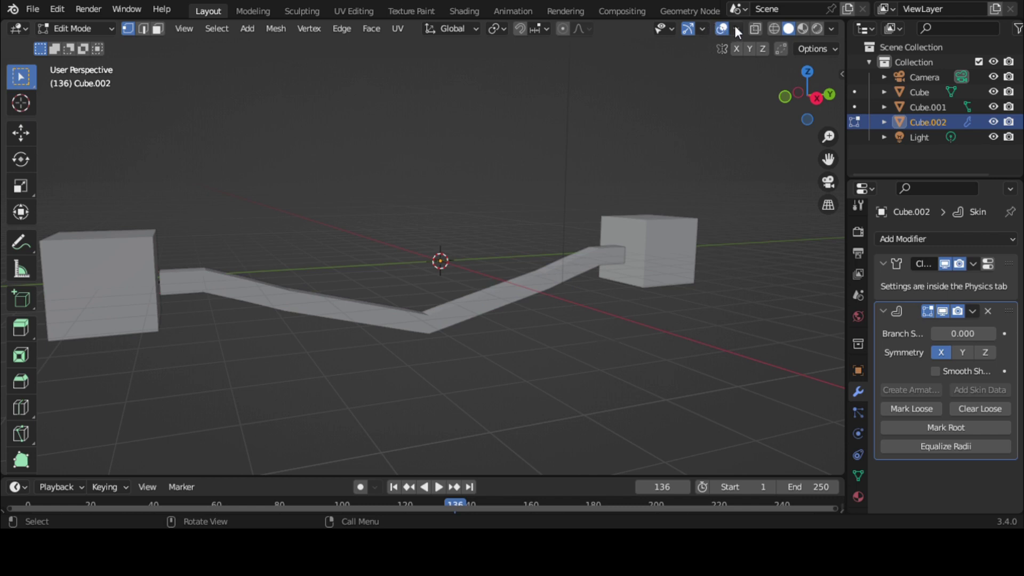
click(756, 30)
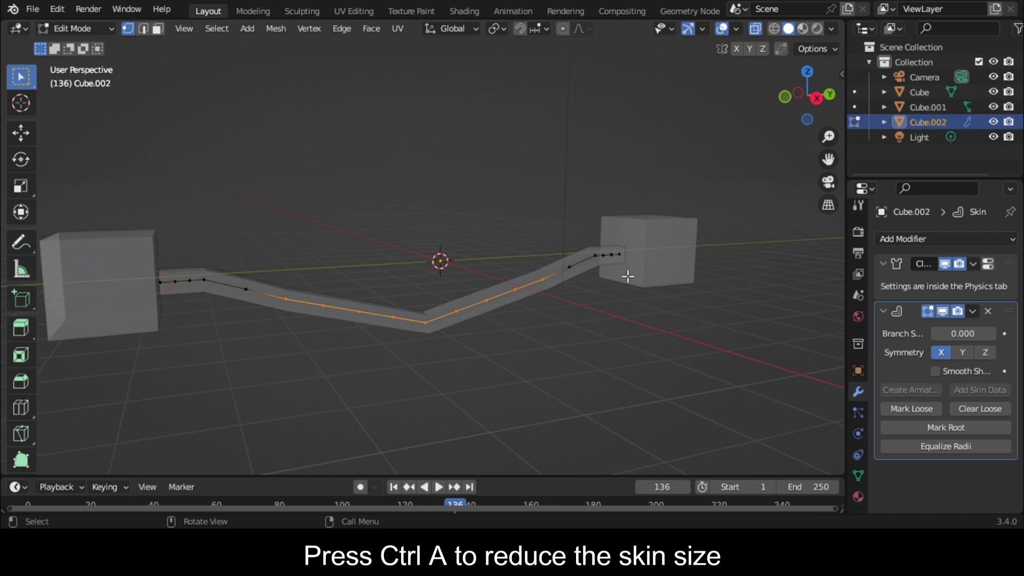
key(a)
key(ctrl+a)
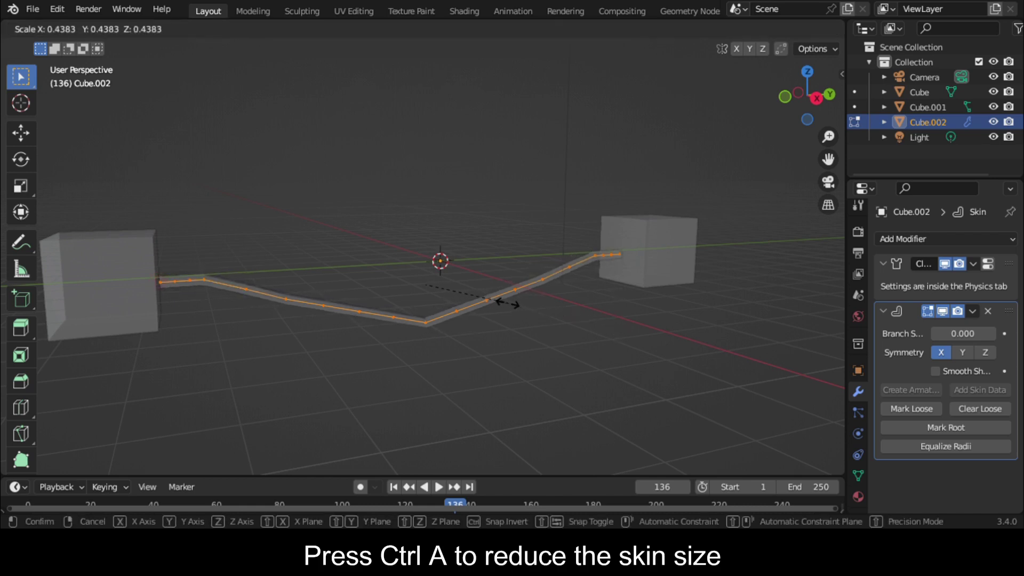
click(496, 302)
click(755, 30)
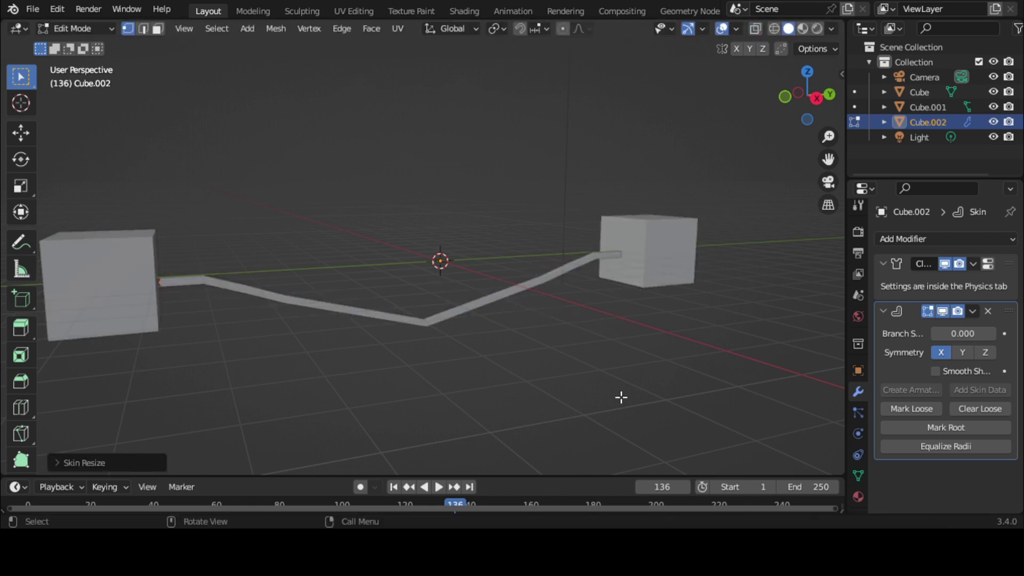
key(ctrl+a)
click(566, 348)
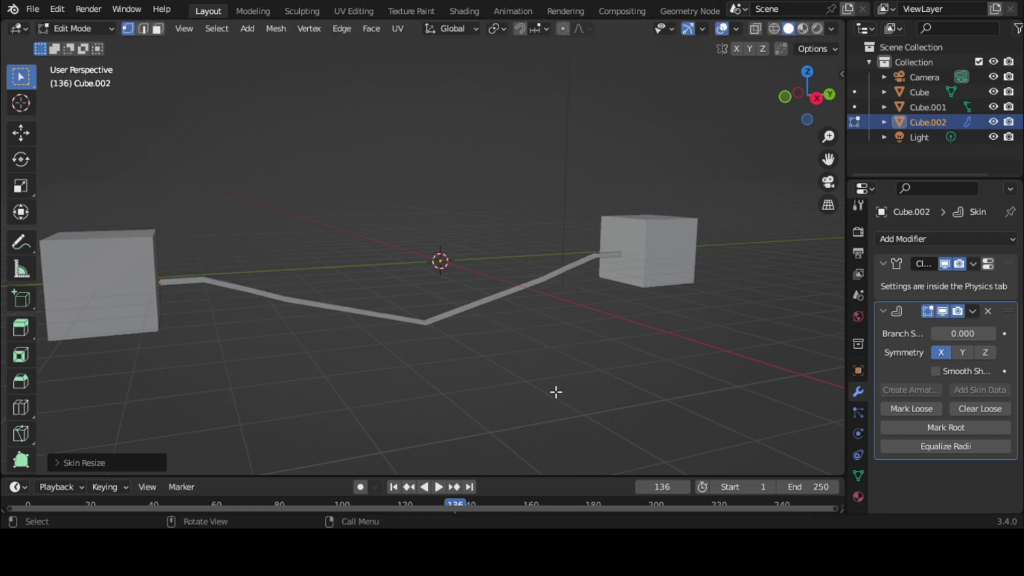
- Back in object mode, save the file and replay the cloth simulation from the start, stopping around frame 52
key(Tab)
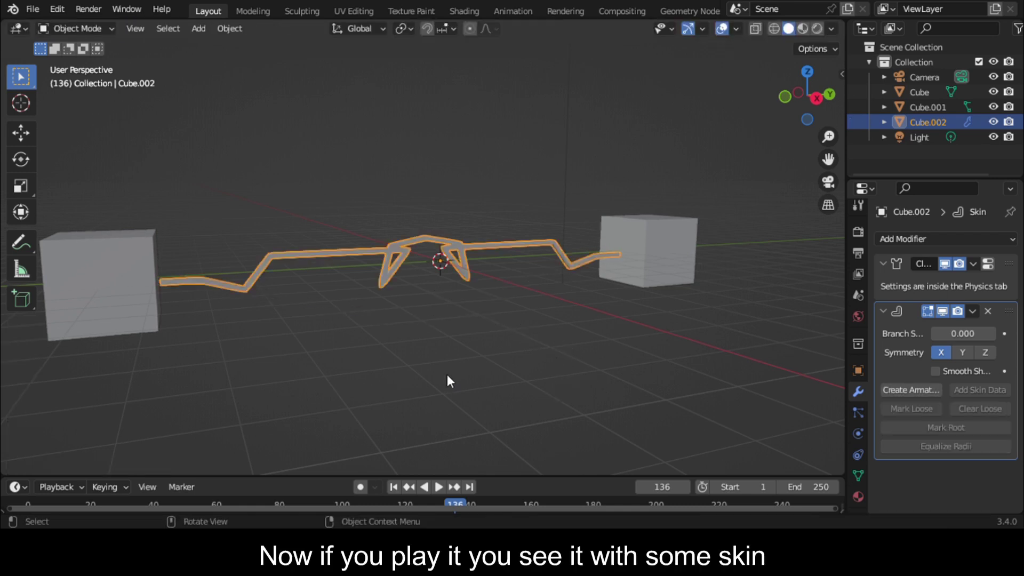
key(ctrl+s)
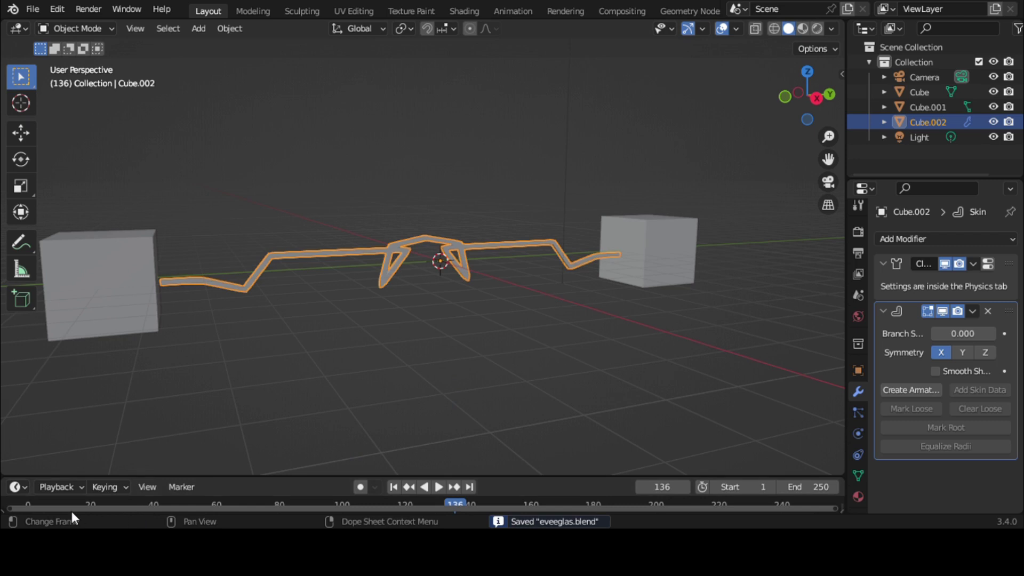
click(28, 504)
key(space)
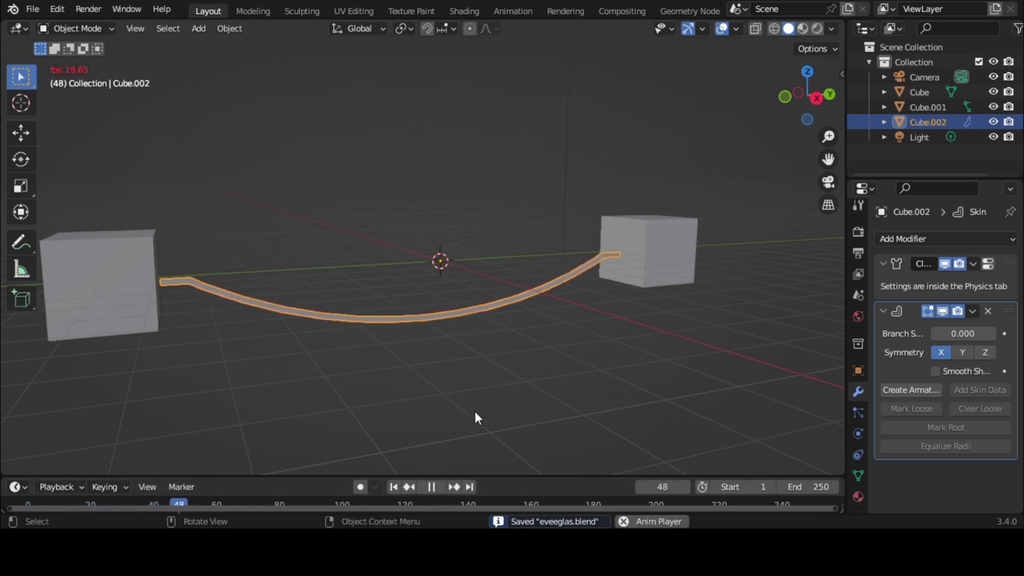
key(space)
- Add a level 2 Catmull-Clark Subdivision Surface modifier to the cable and save
click(946, 239)
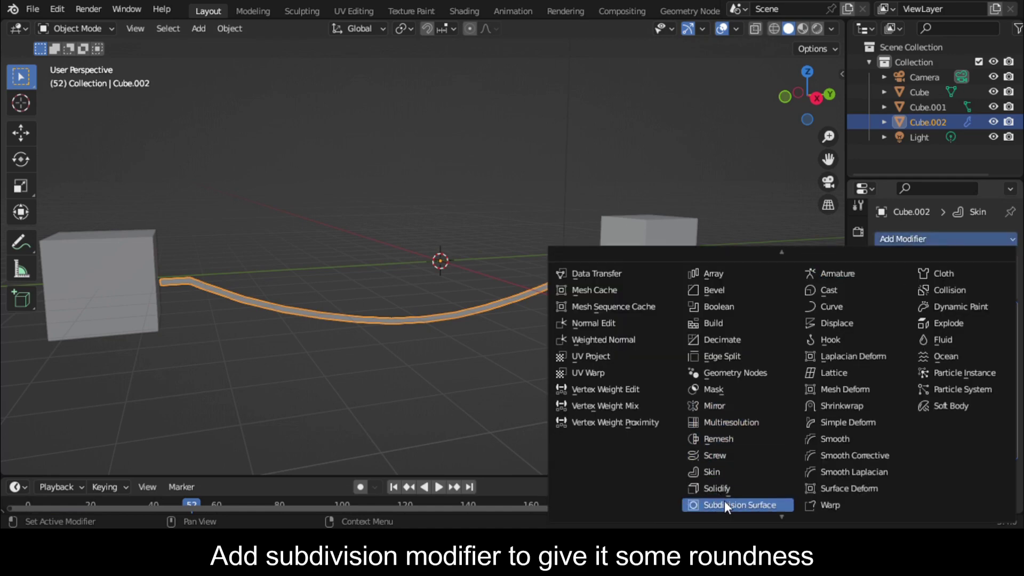
click(725, 504)
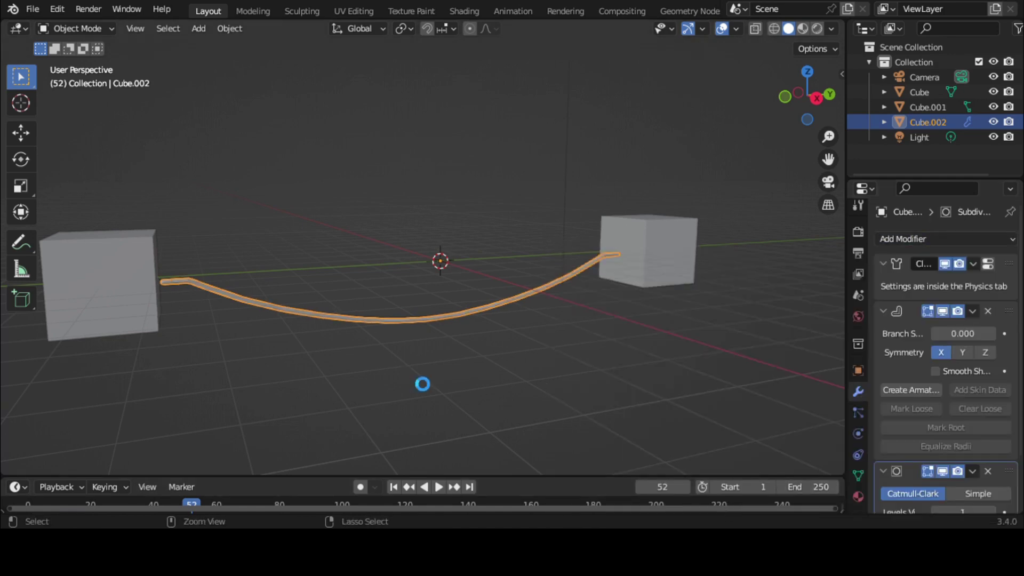
key(ctrl+s)
- Replay the rounded cable's sagging simulation from an angled view, then orbit to a front view
middle_drag(323, 274, 423, 263)
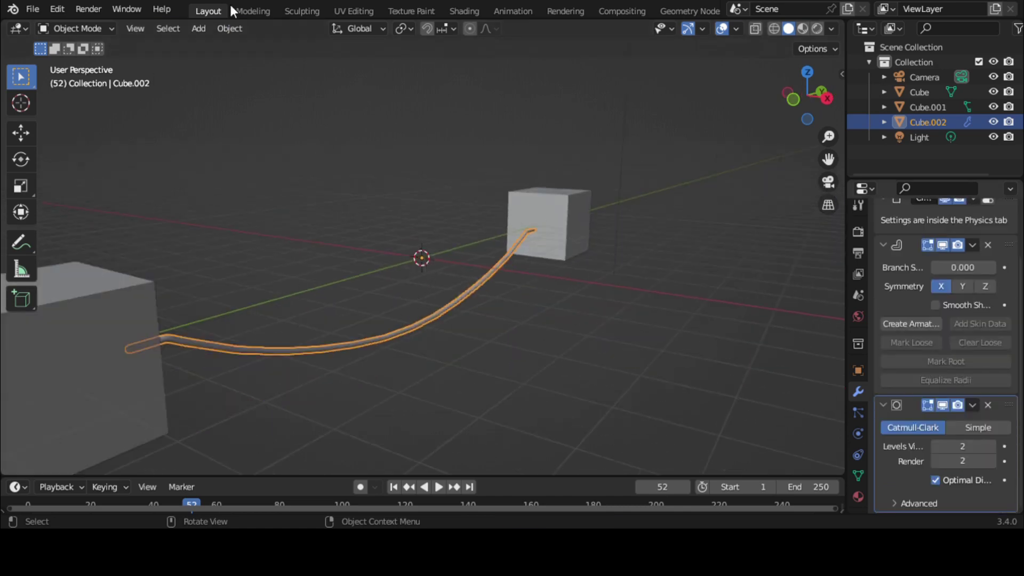
key(space)
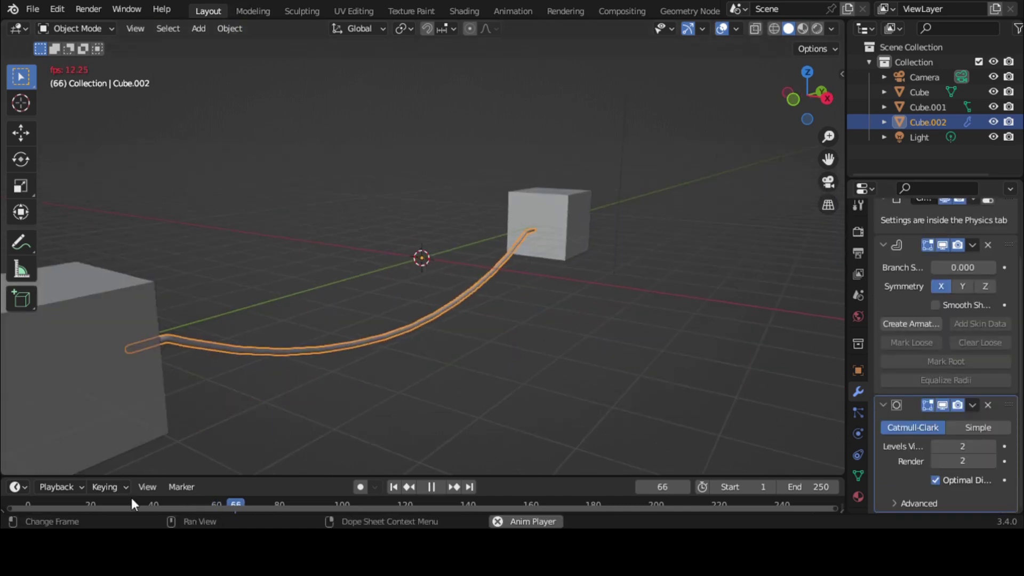
click(38, 504)
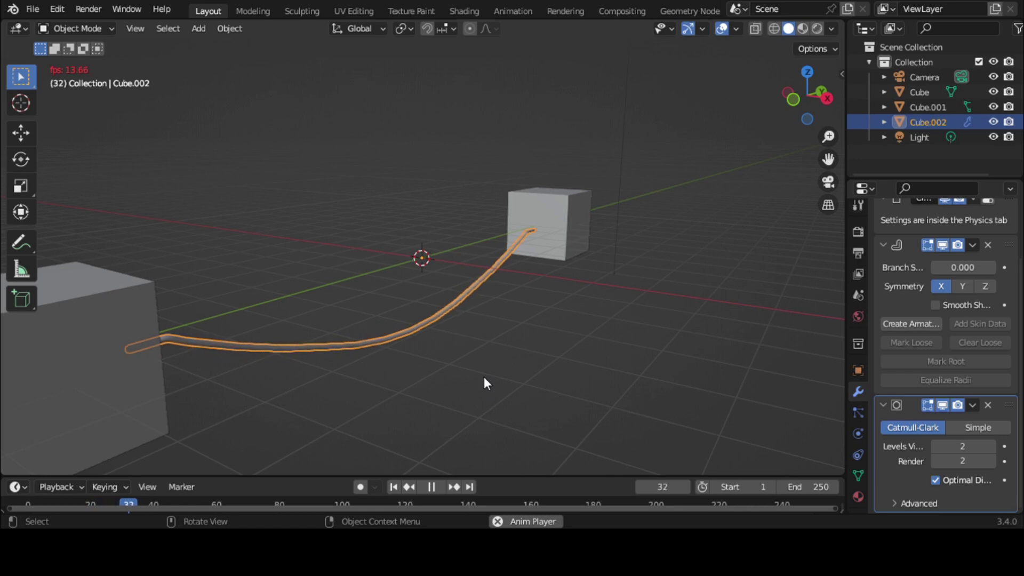
key(space)
drag(820, 75, 663, 227)
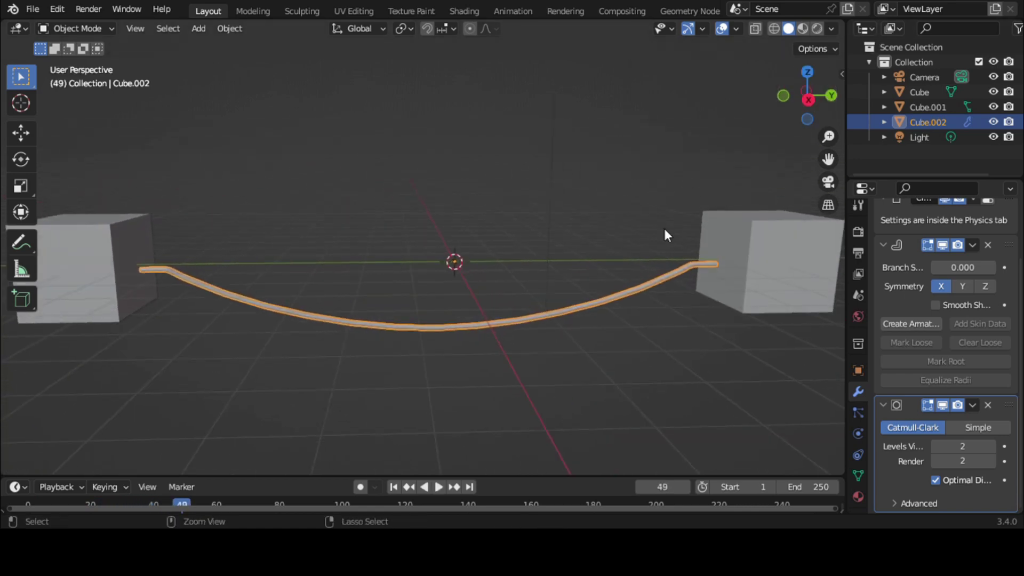
- Save eveeglas.blend again with the cable framed in view
key(ctrl+s)
scroll(630, 262, down, 2)
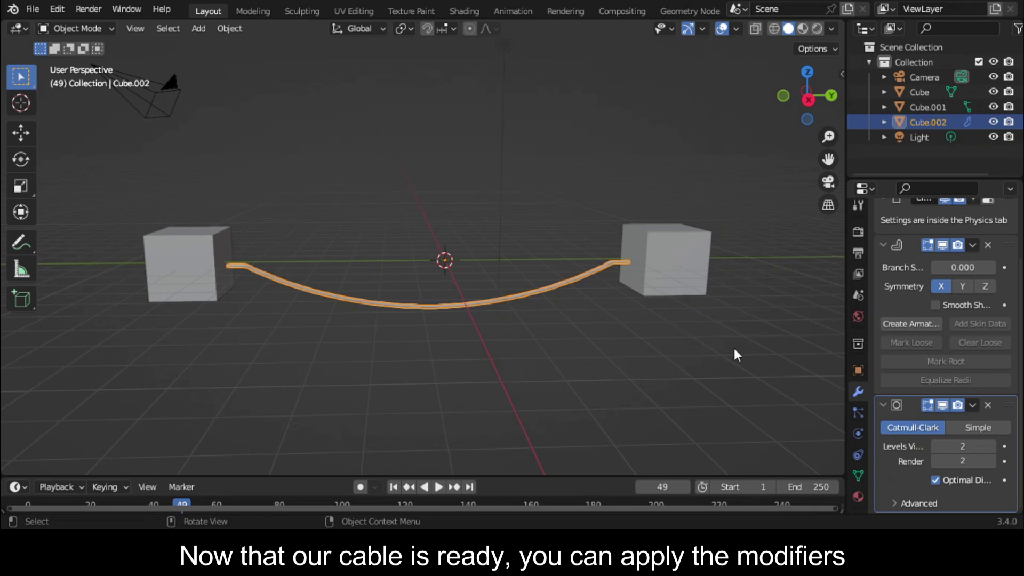
scroll(913, 254, up, 2)
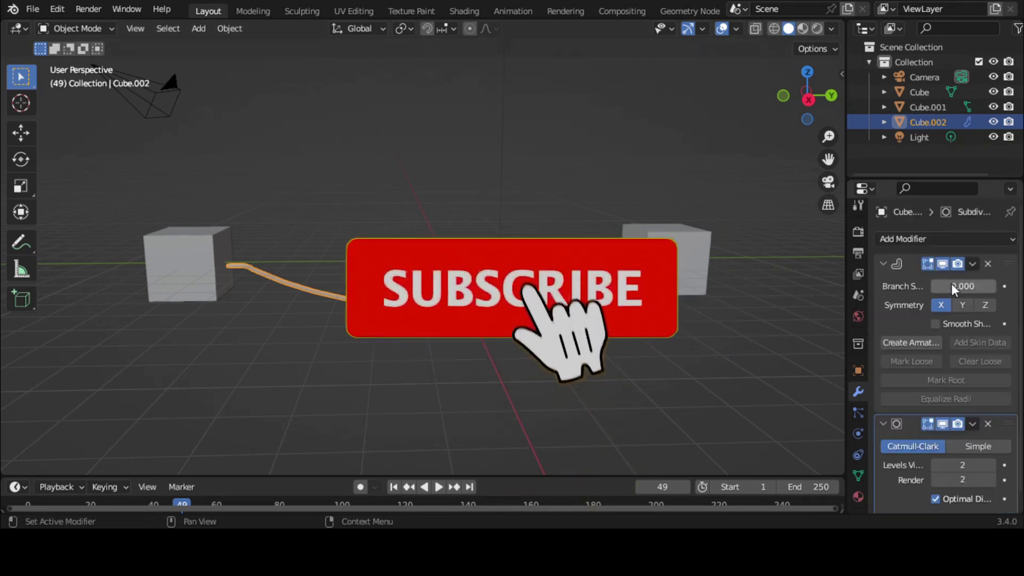
- Apply the Skin and Subdivision modifiers, then replay the cable animation from near the start
right_click(952, 284)
click(953, 291)
right_click(955, 283)
click(954, 290)
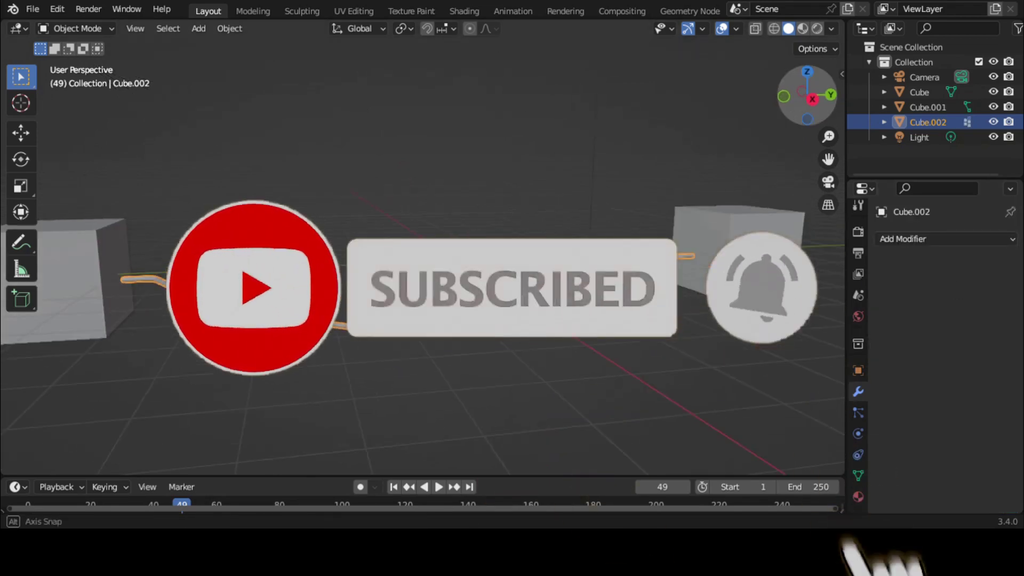
key(space)
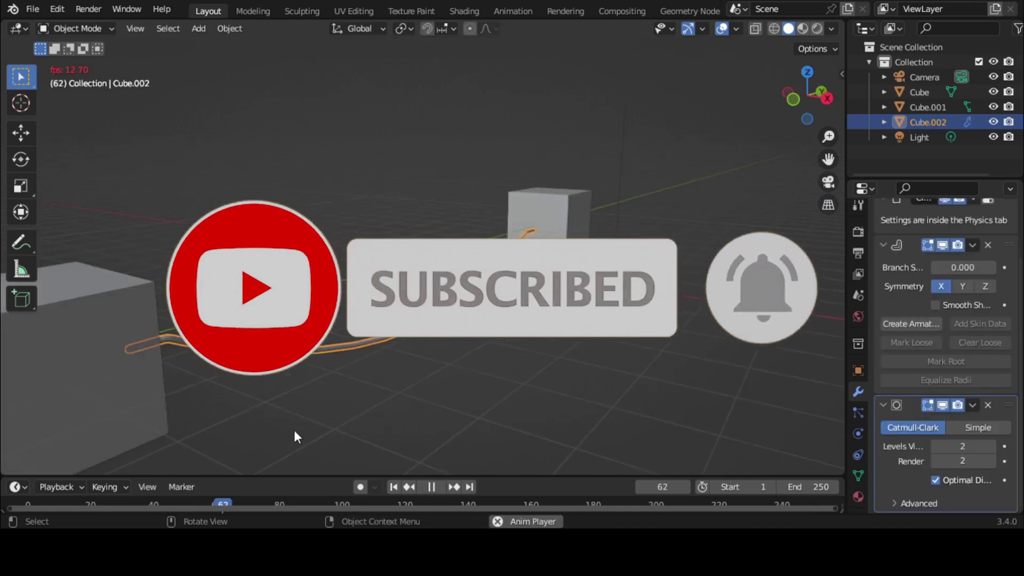
click(27, 501)
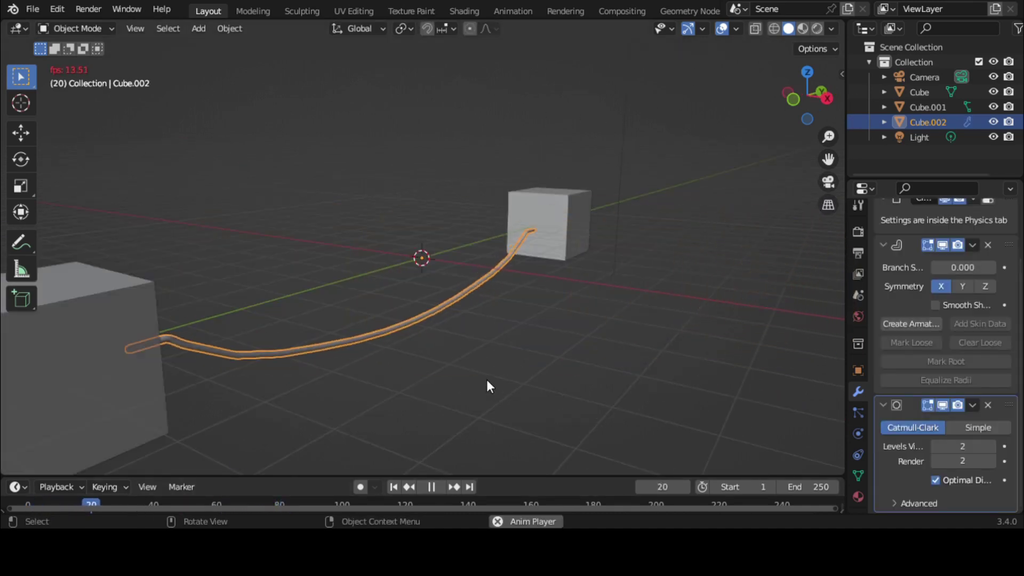